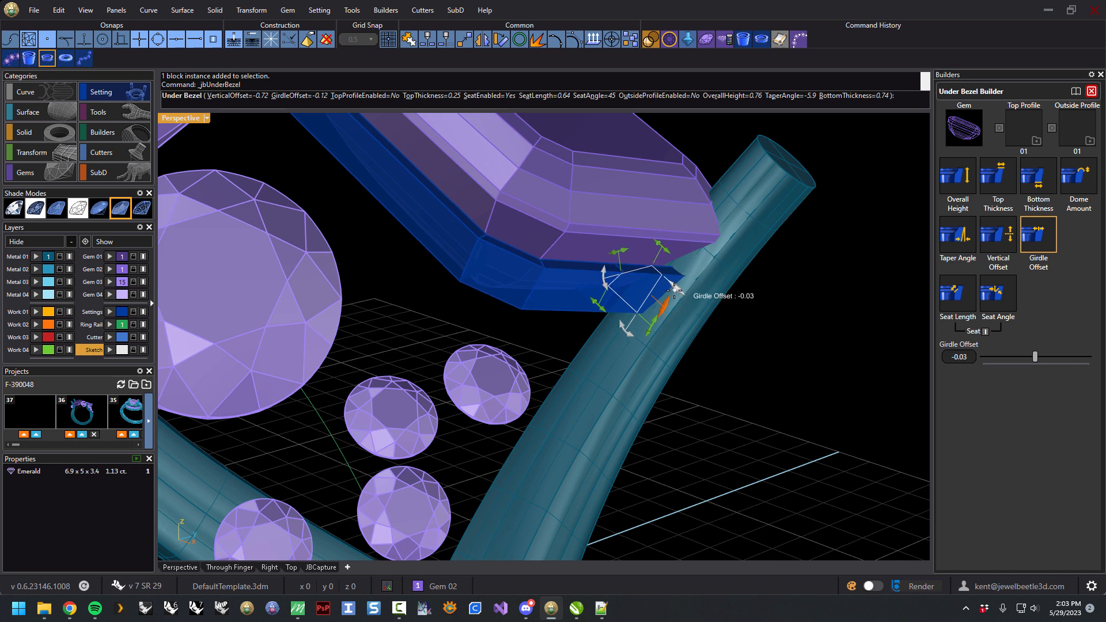
- Set the emerald's under bezel to a girdle offset of -0.06, top thickness of 0.31 and overall height of 1.03
right_click_drag(672, 293, 667, 316)
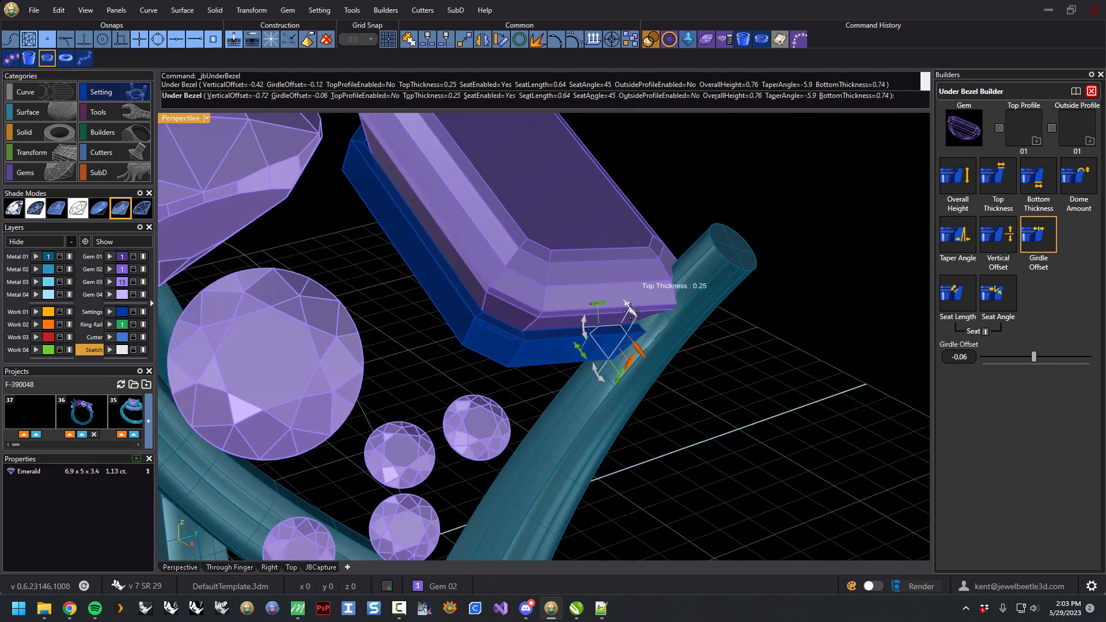
left_click_drag(628, 310, 624, 304)
left_click_drag(617, 381, 615, 389)
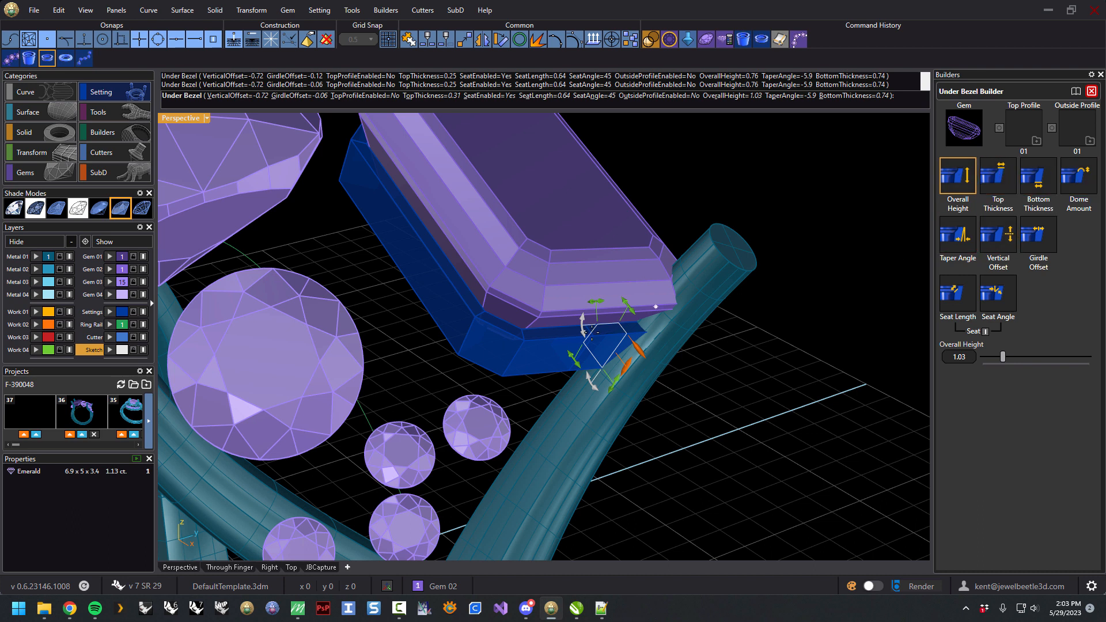
- Enable outside profile 01 on the emerald's under bezel to give its outer wall a curved shape
scroll(544, 345, "up", 3)
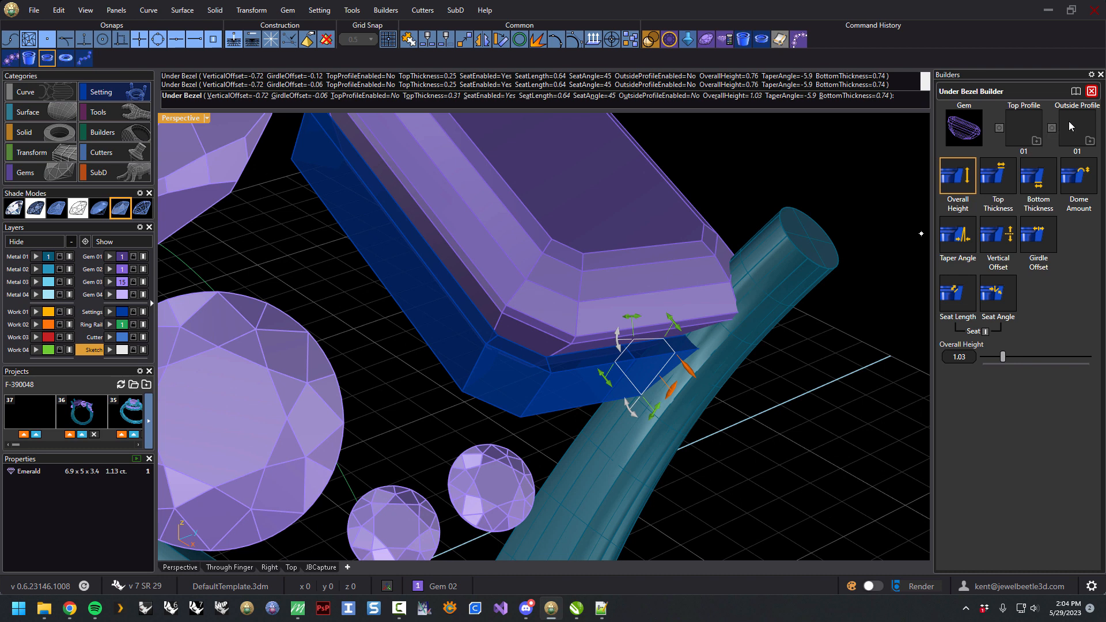
left_click(1052, 128)
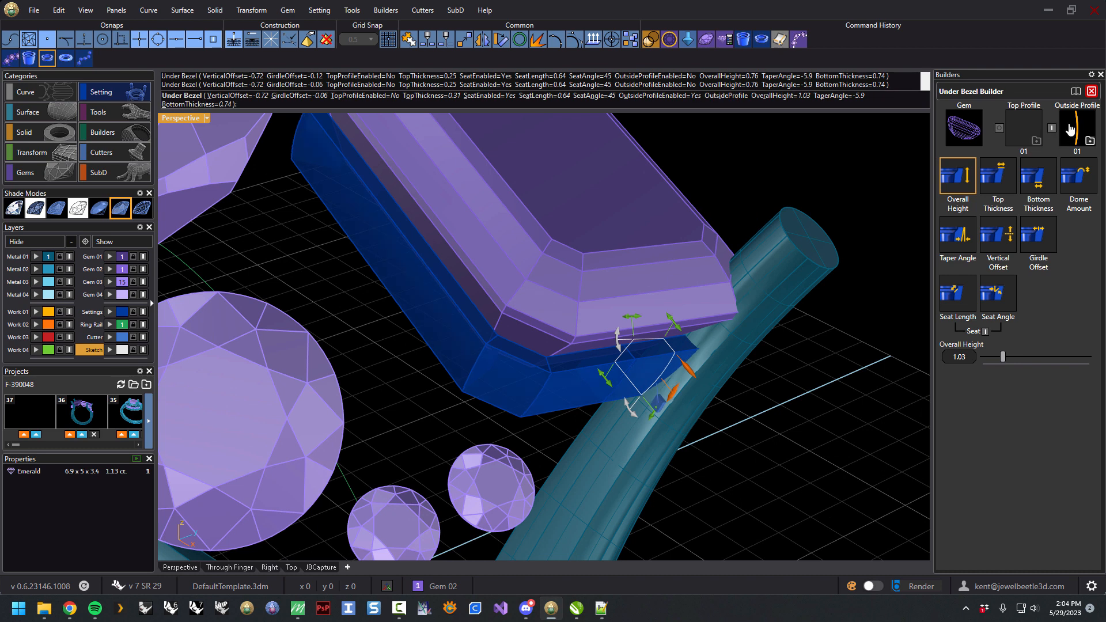
right_click_drag(603, 396, 639, 390)
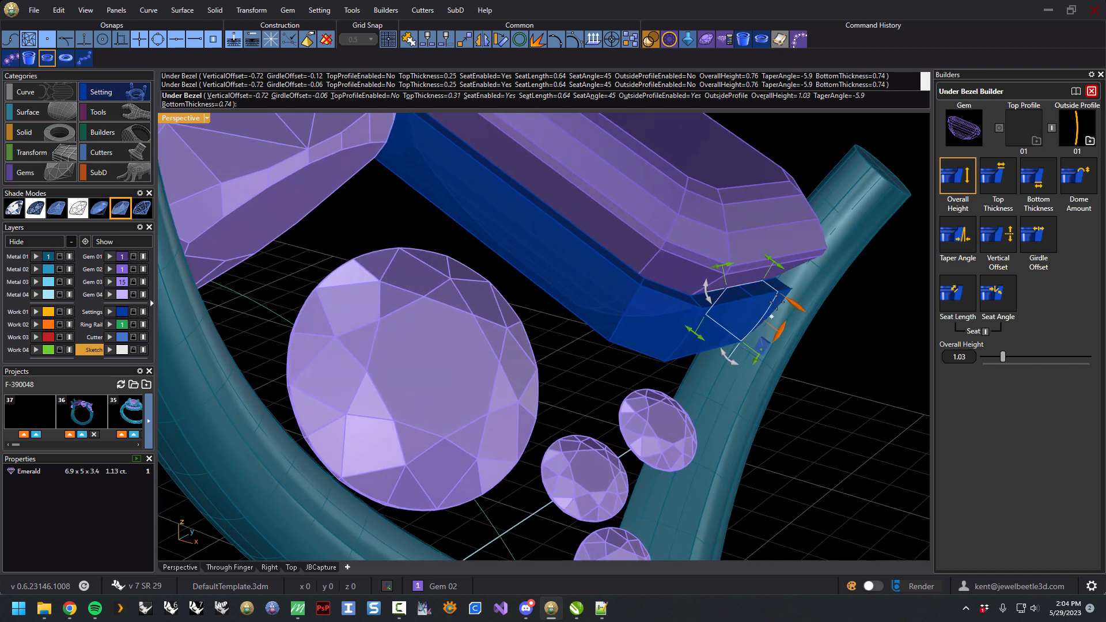
right_click_drag(712, 348, 703, 371)
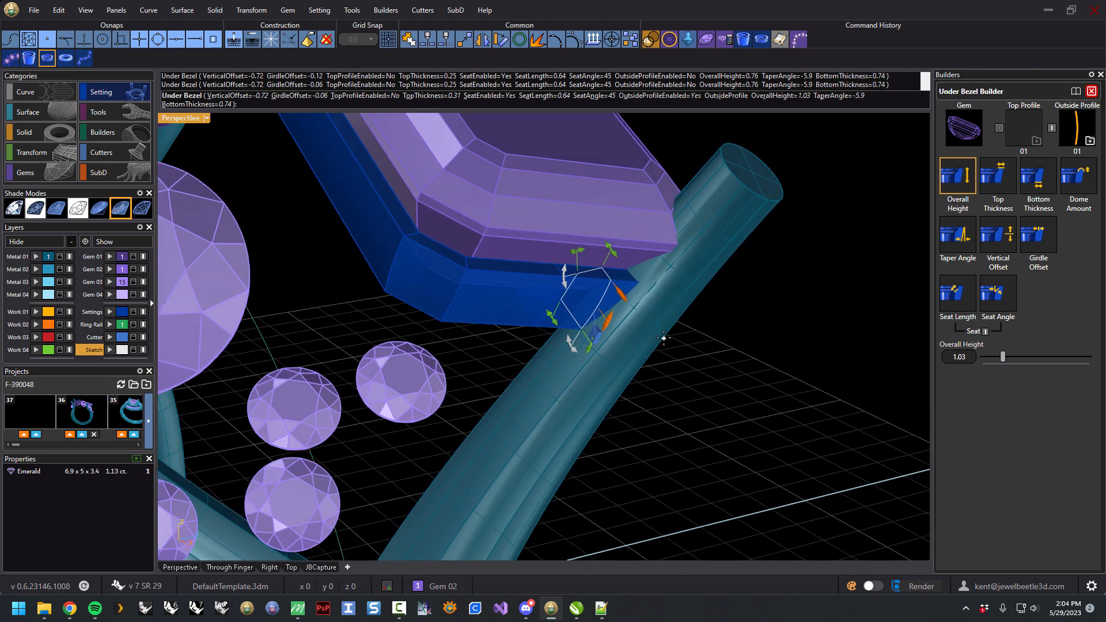
- Set the emerald's under bezel to a vertical offset of -0.78 and a seat length of 0.55
left_click_drag(603, 321, 602, 323)
mouse_move(507, 311)
right_mouse_down()
mouse_move(489, 302)
mouse_move(477, 321)
mouse_move(486, 336)
mouse_move(494, 328)
right_mouse_up()
right_click_drag(414, 385, 419, 367)
scroll(412, 303, "up", 5)
scroll(413, 304, "up", 2)
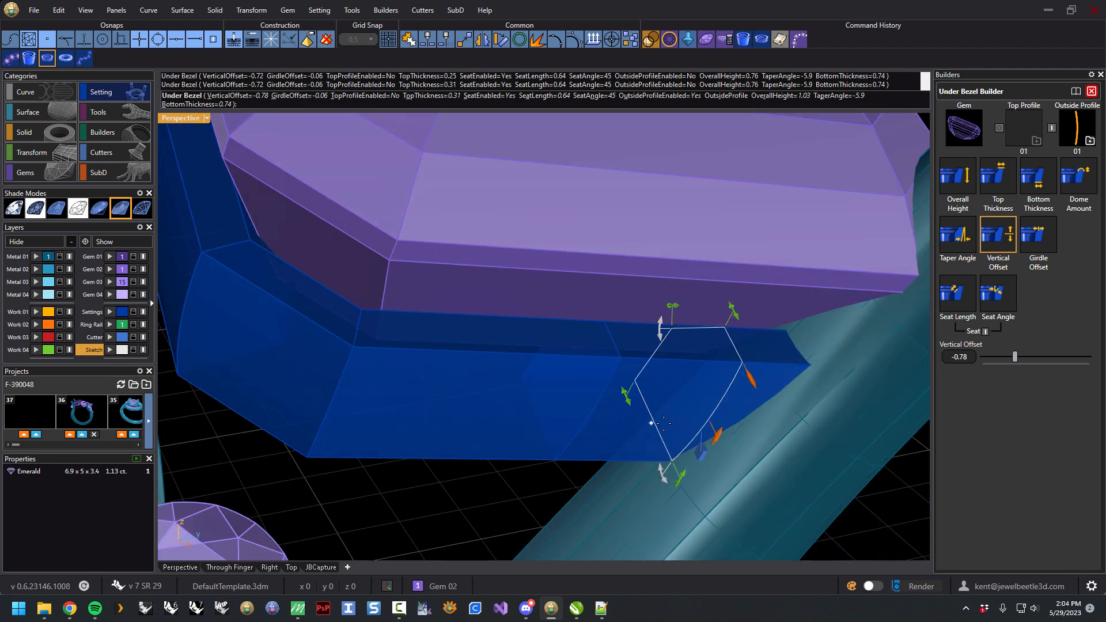
left_click_drag(669, 314, 678, 315)
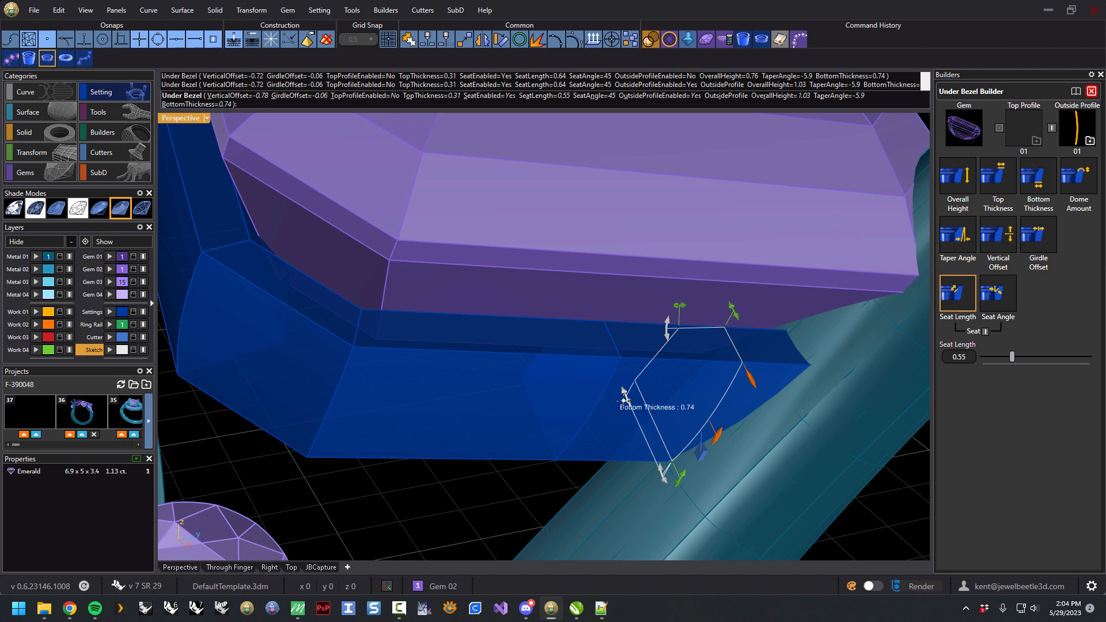
- Lower the emerald's under bezel to a vertical offset of -0.94 and finish building it
left_click_drag(717, 433, 700, 454)
right_click_drag(700, 453, 586, 436)
scroll(586, 403, "down", 6)
mouse_move(587, 389)
right_mouse_down()
mouse_move(615, 375)
mouse_move(557, 337)
right_mouse_up()
scroll(613, 375, "down", 6)
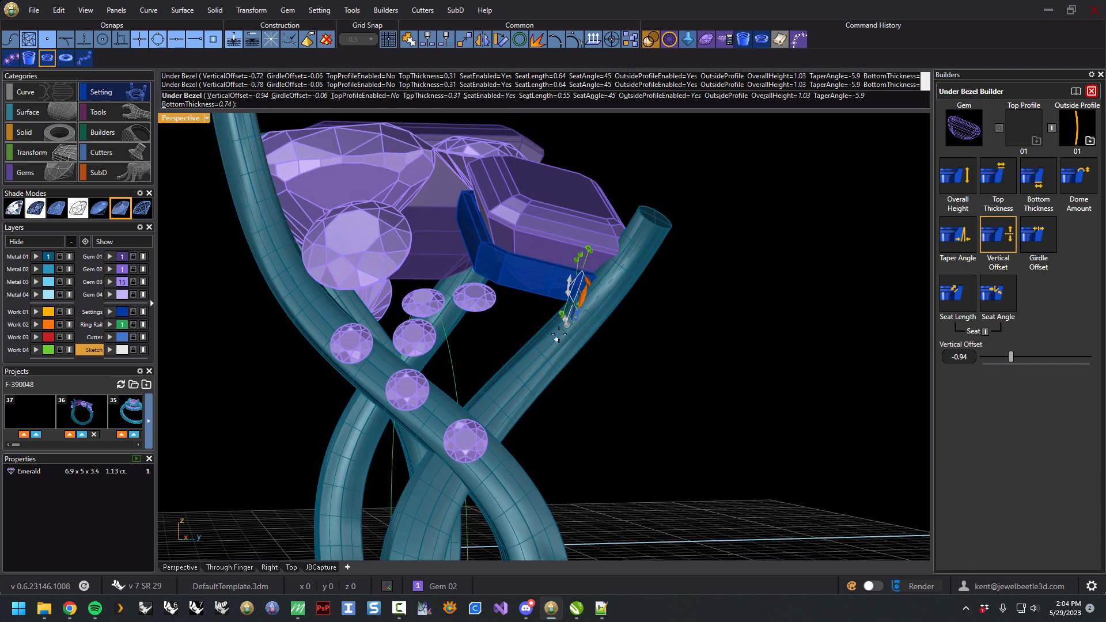
right_click(516, 280)
right_click_drag(513, 281, 592, 321)
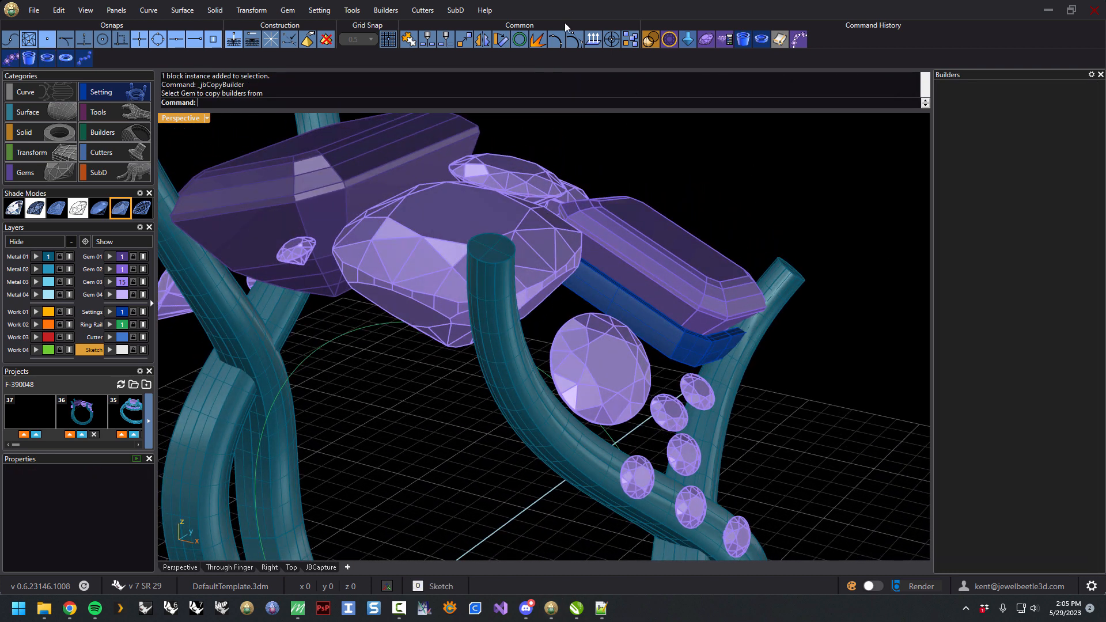
- Copy the UnderBezel builder from the finished emerald to the large emerald-cut gem and the large center gem
left_click(724, 39)
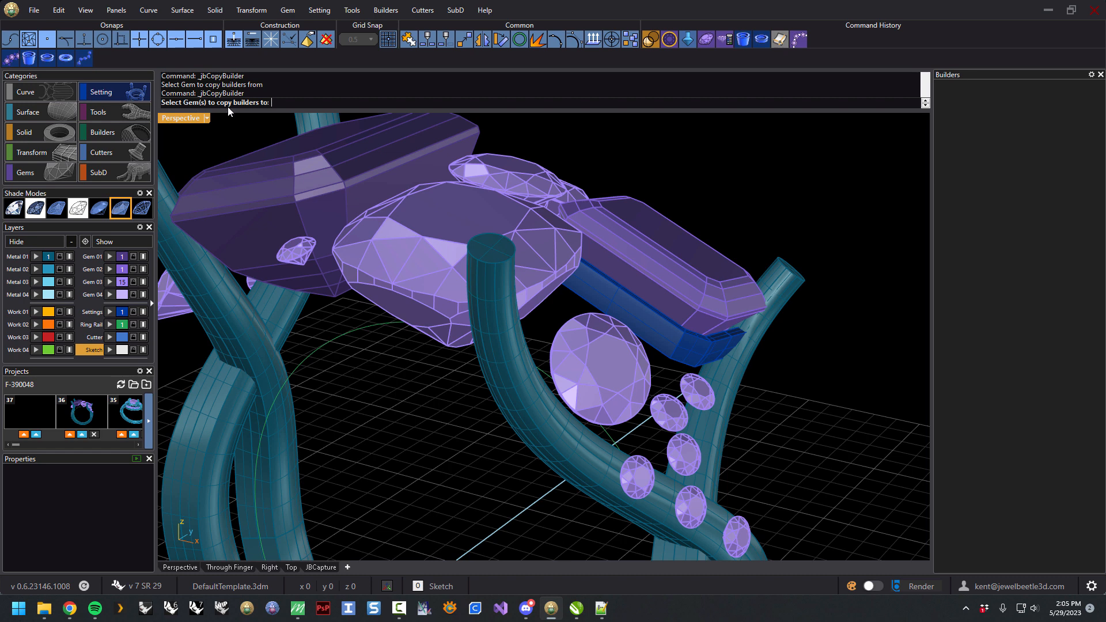
left_click(340, 182)
left_click(418, 265)
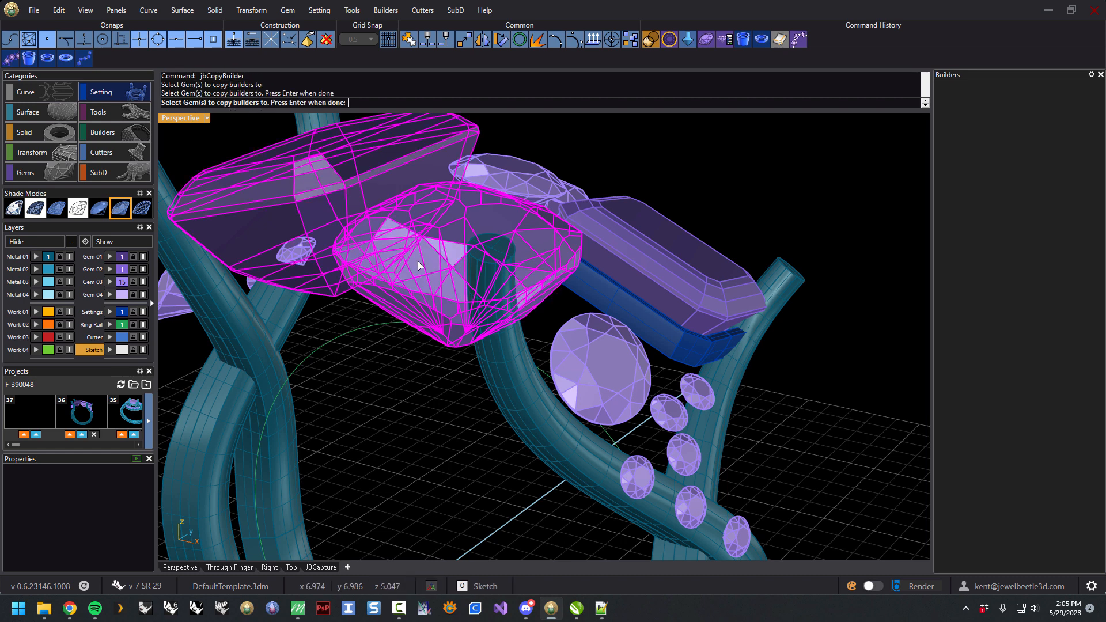
key("Return")
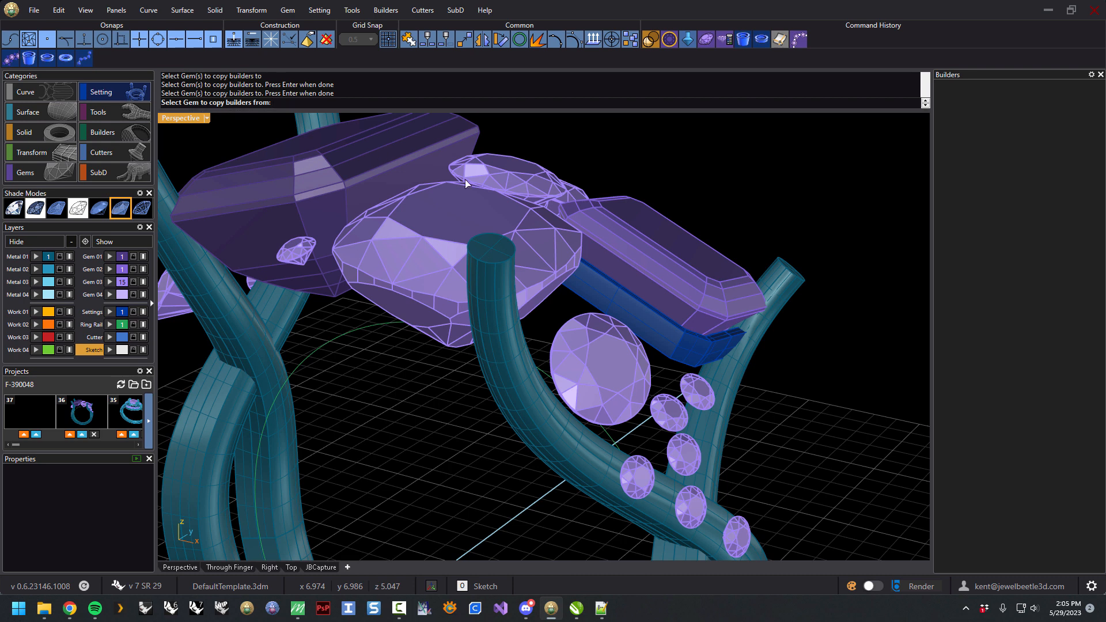
left_click(636, 252)
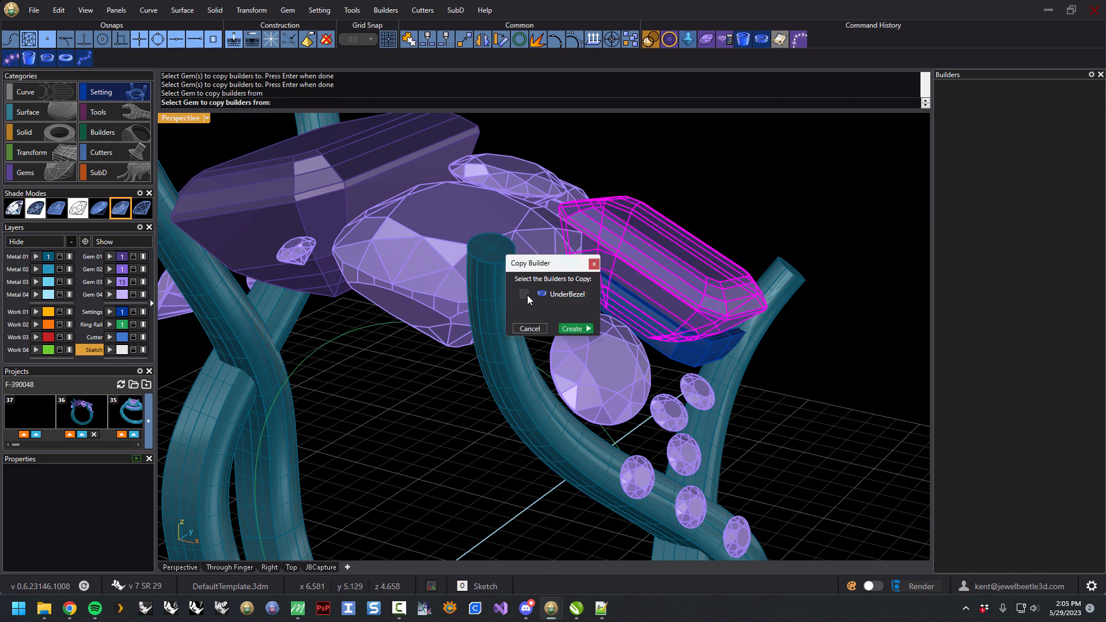
left_click(573, 329)
left_click(567, 350)
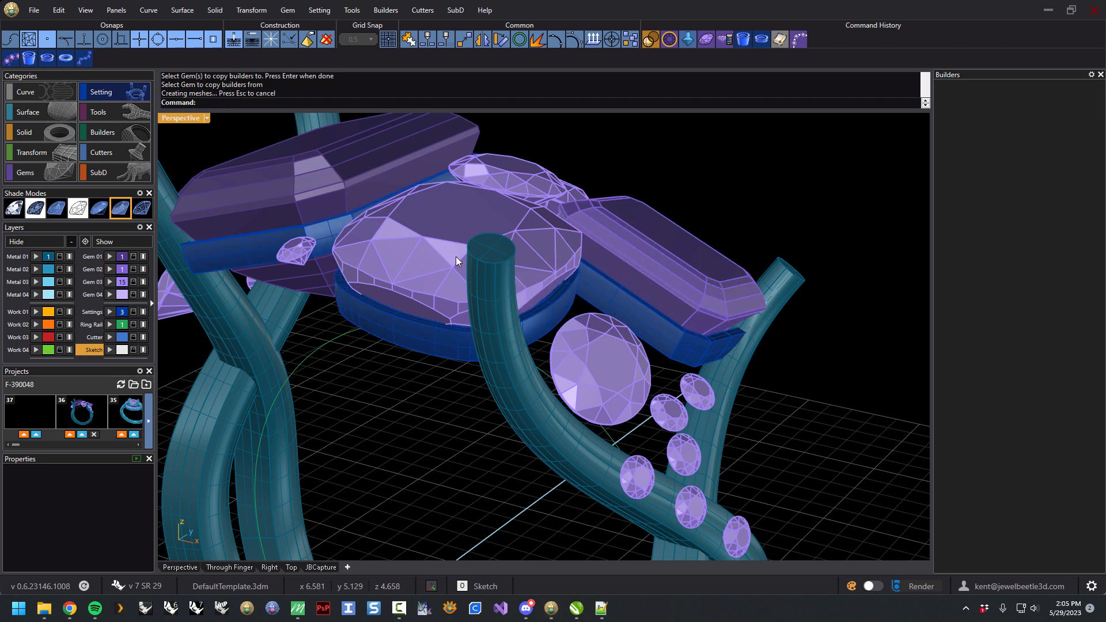
- Inspect the copied under bezels beneath the large gems from below and from the side
right_click_drag(653, 274, 549, 291)
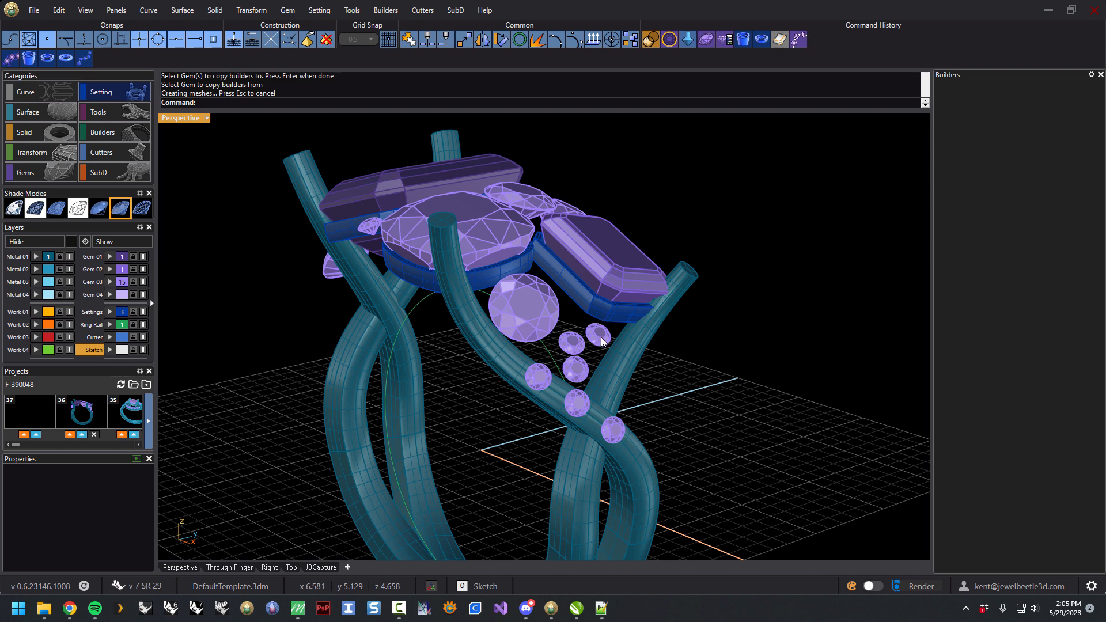
right_click_drag(593, 335, 637, 218)
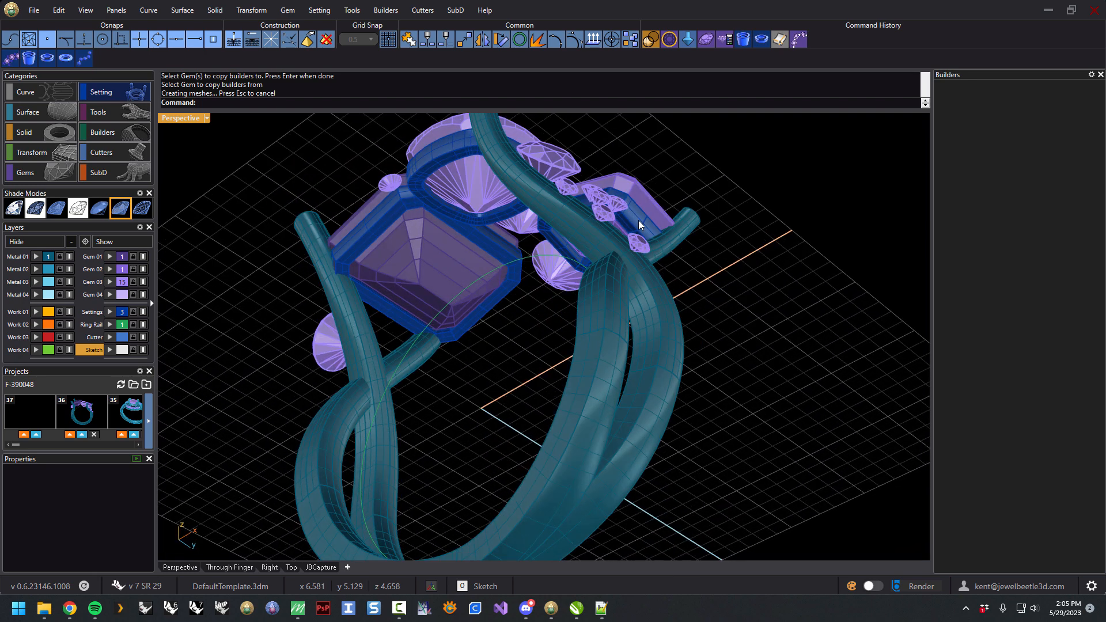
scroll(634, 221, "up", 6)
right_click_drag(589, 252, 677, 465)
scroll(583, 433, "down", 4)
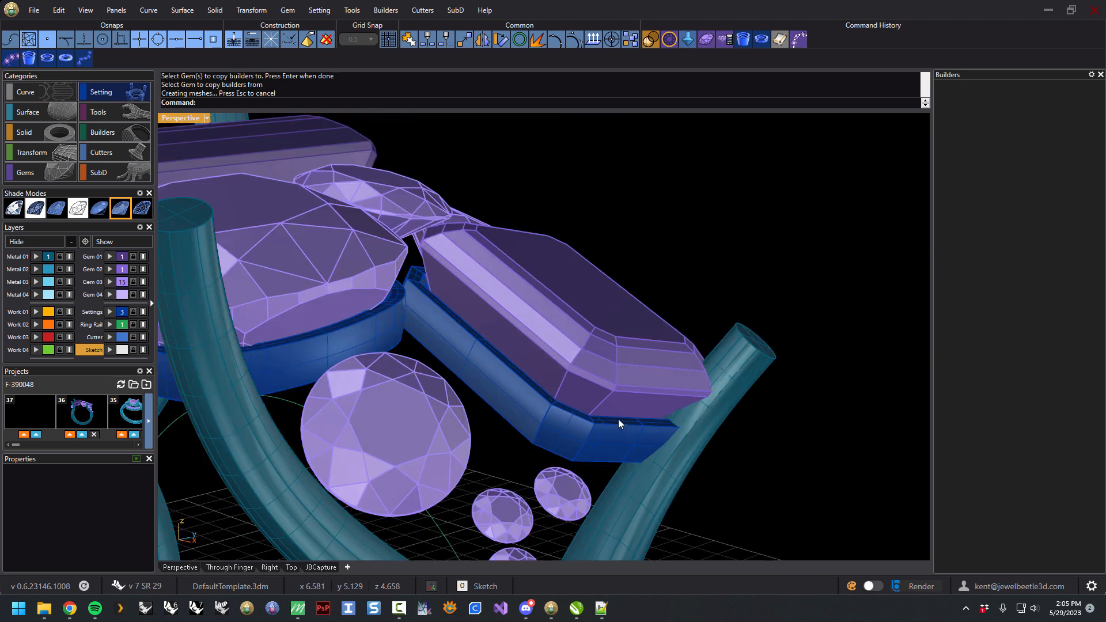
right_click_drag(578, 426, 531, 423)
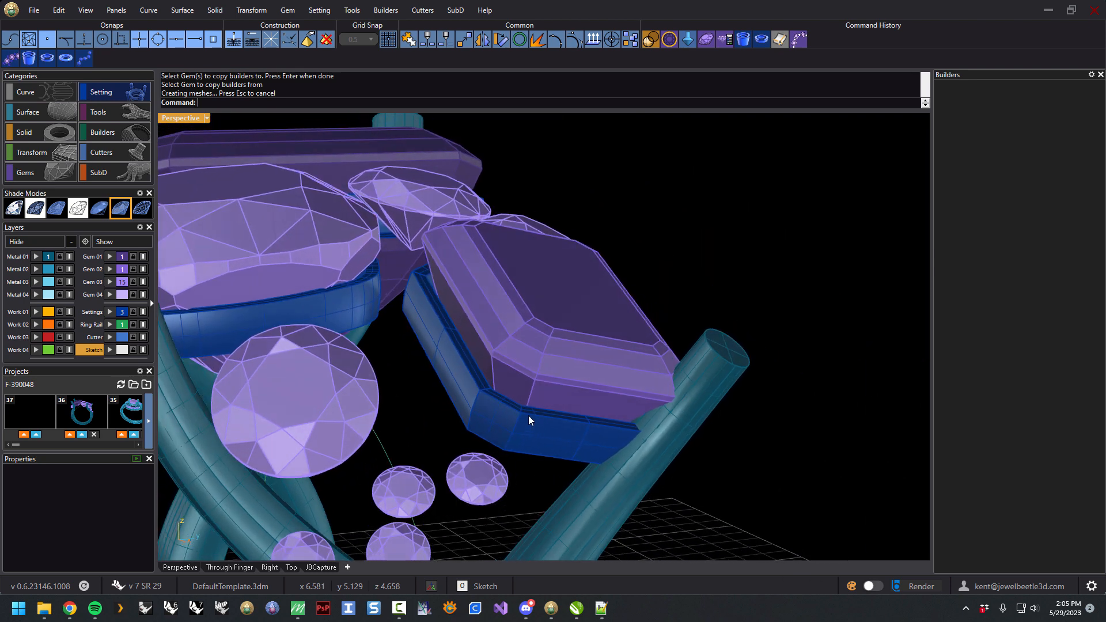
- Try to copy the UnderBezel builder from the emerald to the small round gem just below it
left_click(475, 490)
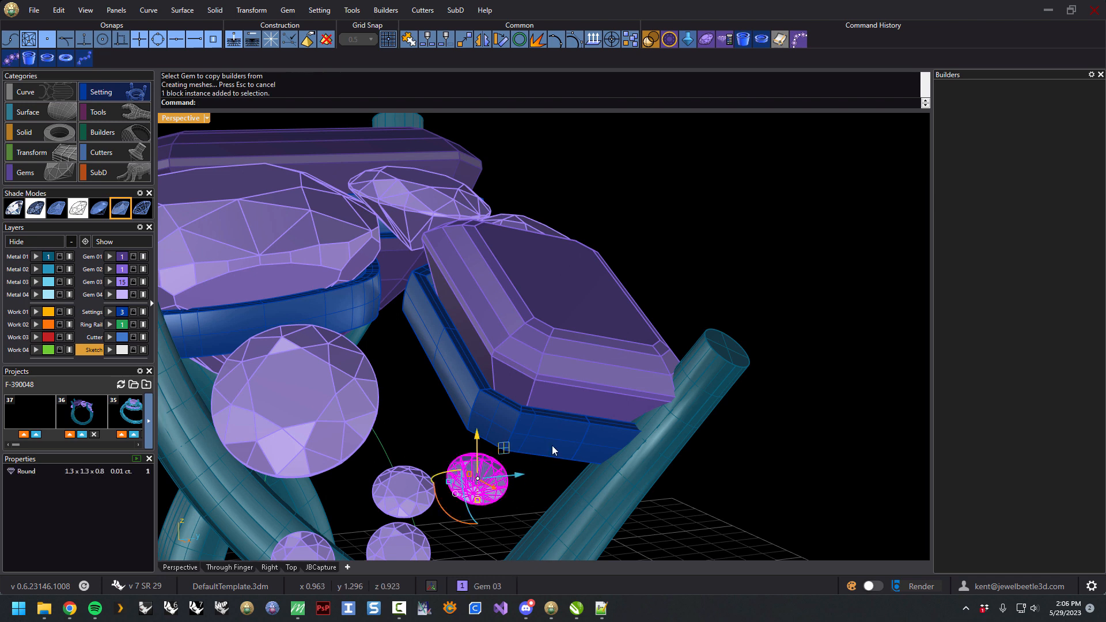
left_click(724, 40)
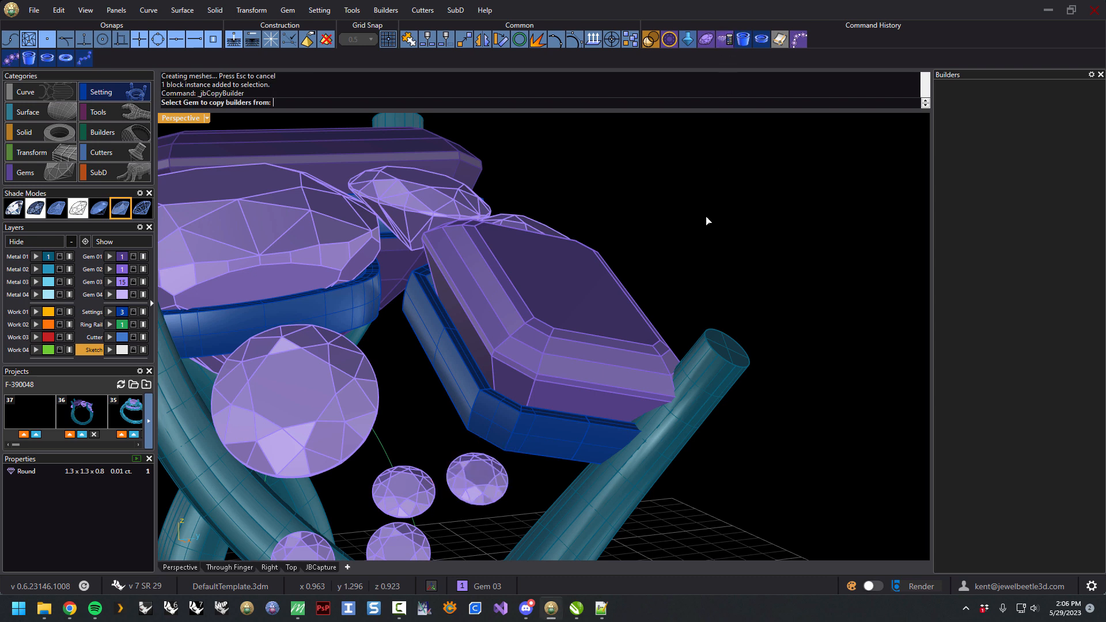
left_click(531, 334)
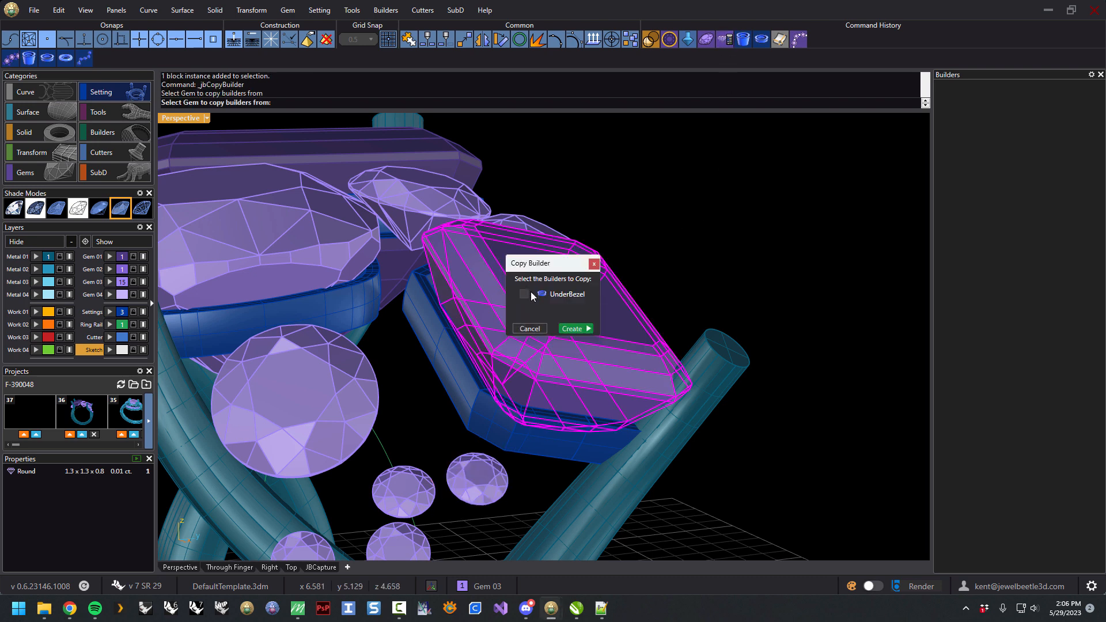
left_click(576, 330)
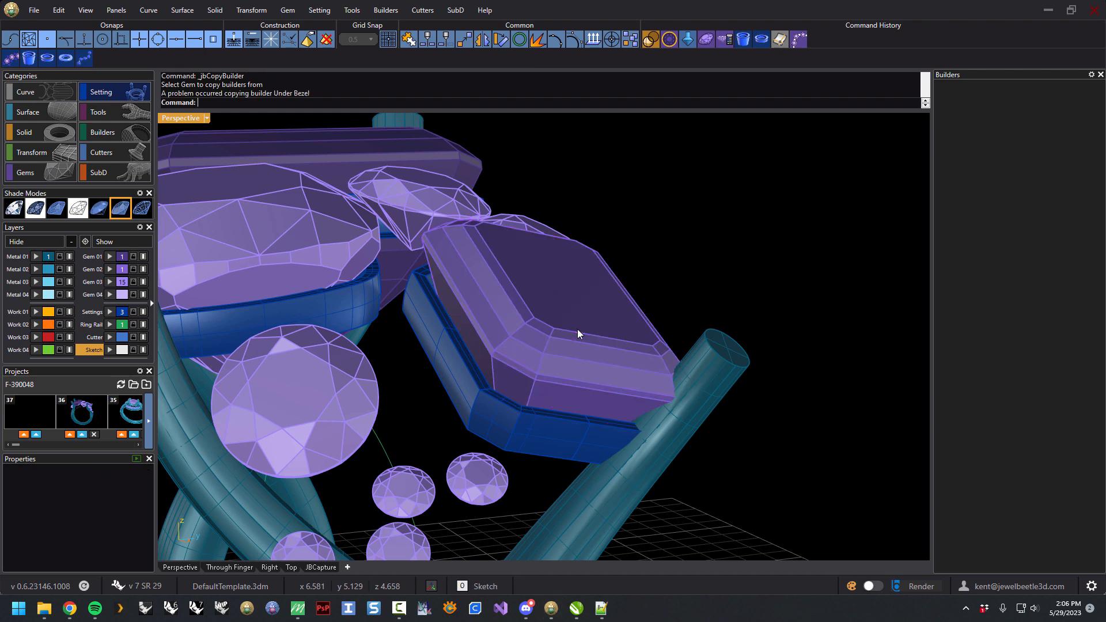
- Start an under bezel on the small round gem below the emerald and reset the builder to its default settings
right_click_drag(469, 461, 520, 491)
left_click(514, 486)
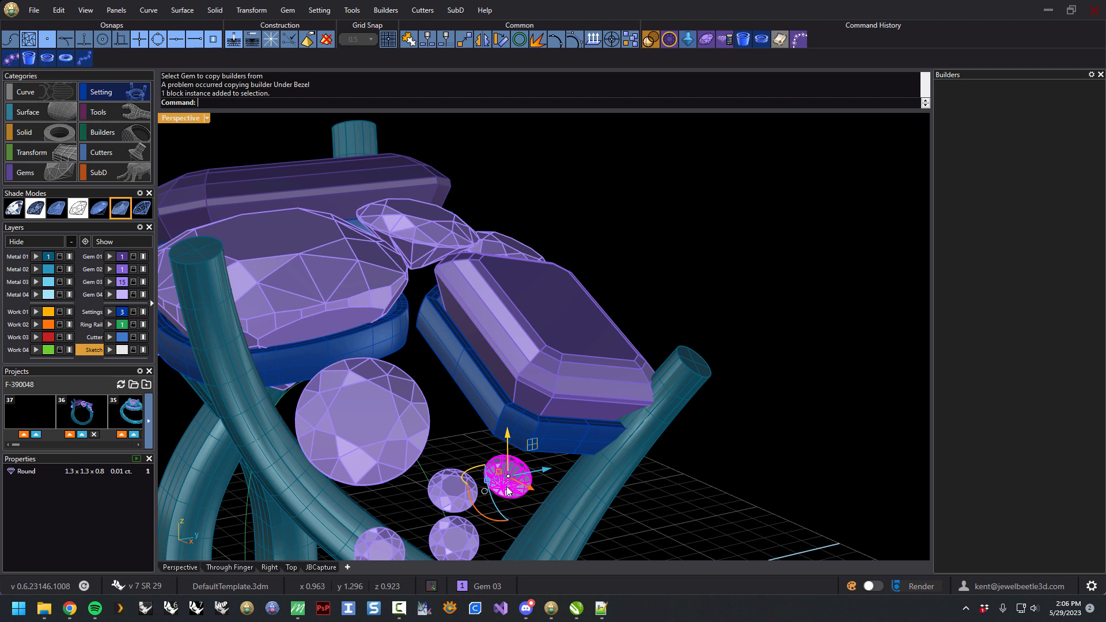
left_click(47, 58)
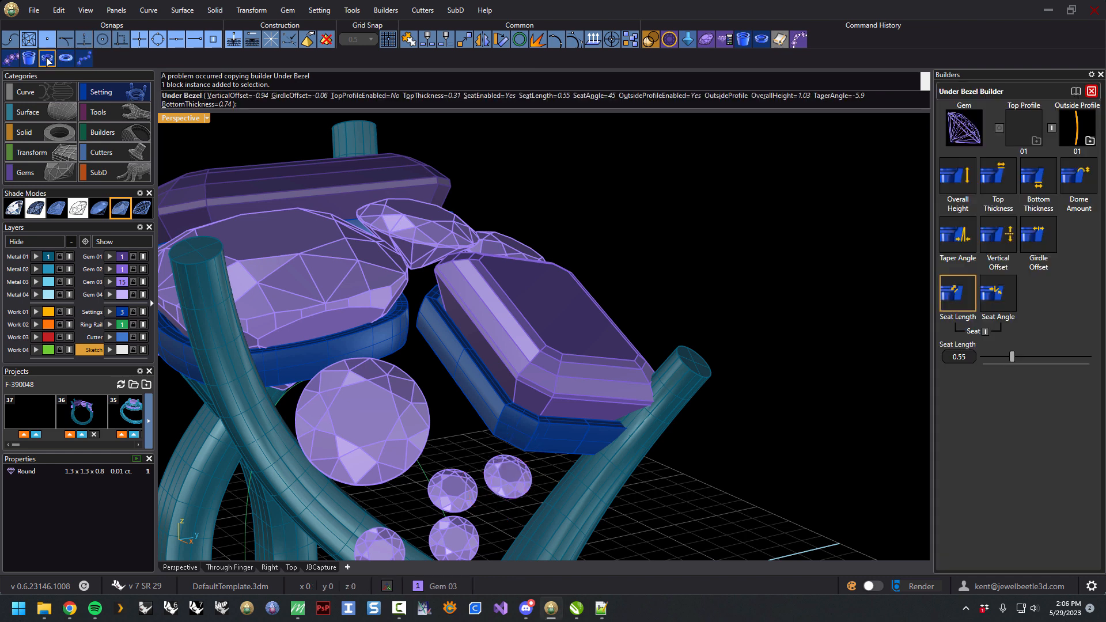
right_click_drag(513, 496, 887, 384)
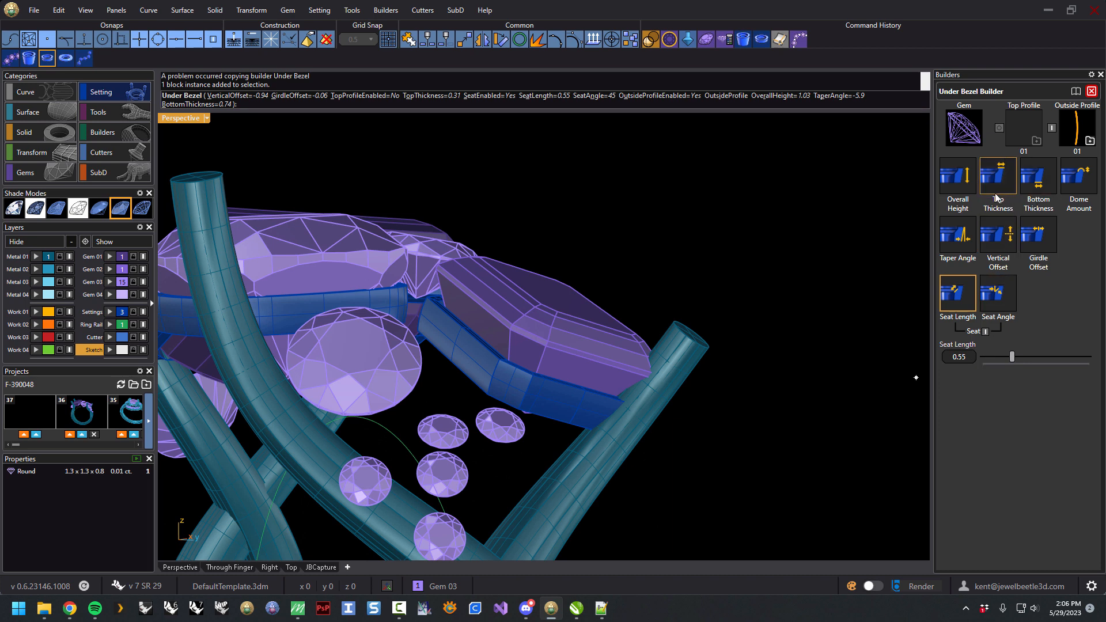
left_click(1038, 176)
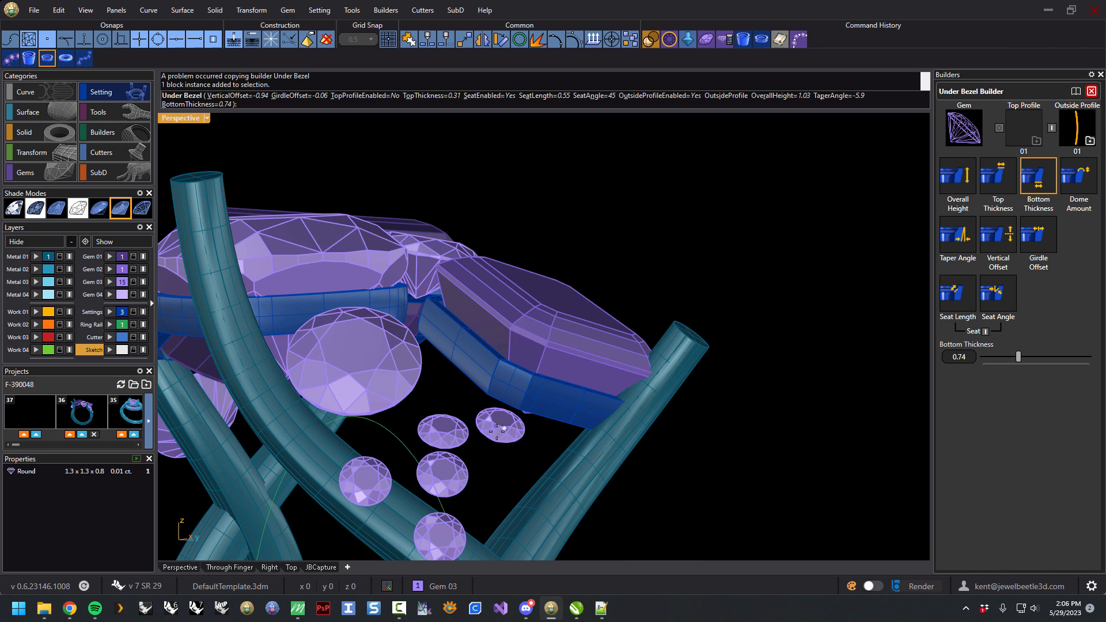
left_click(1075, 92)
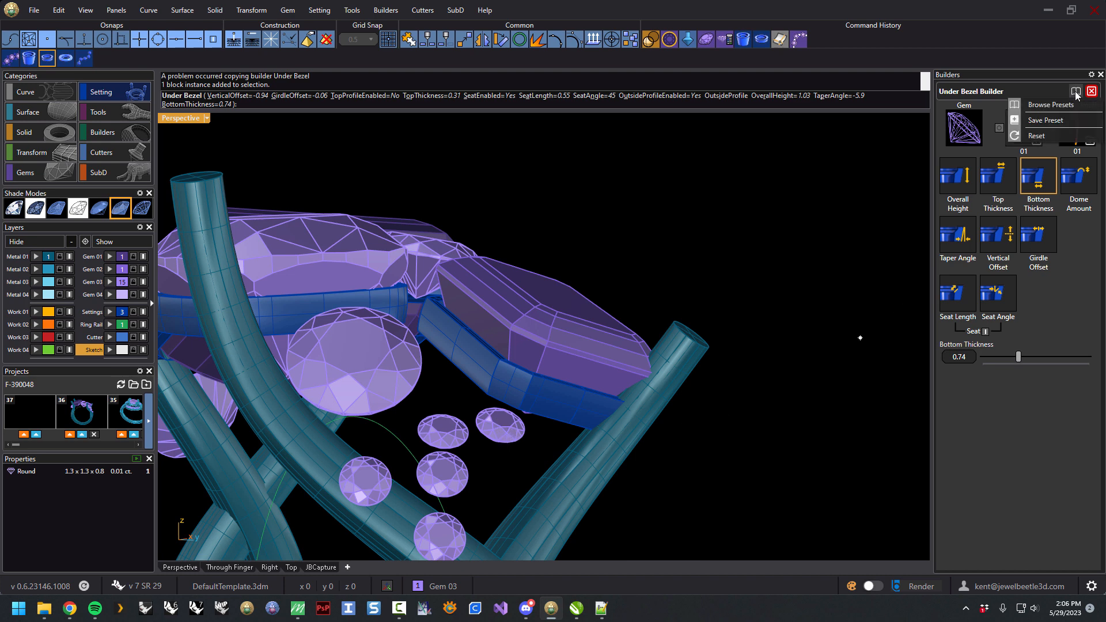
left_click(1036, 136)
right_click_drag(527, 389, 475, 368)
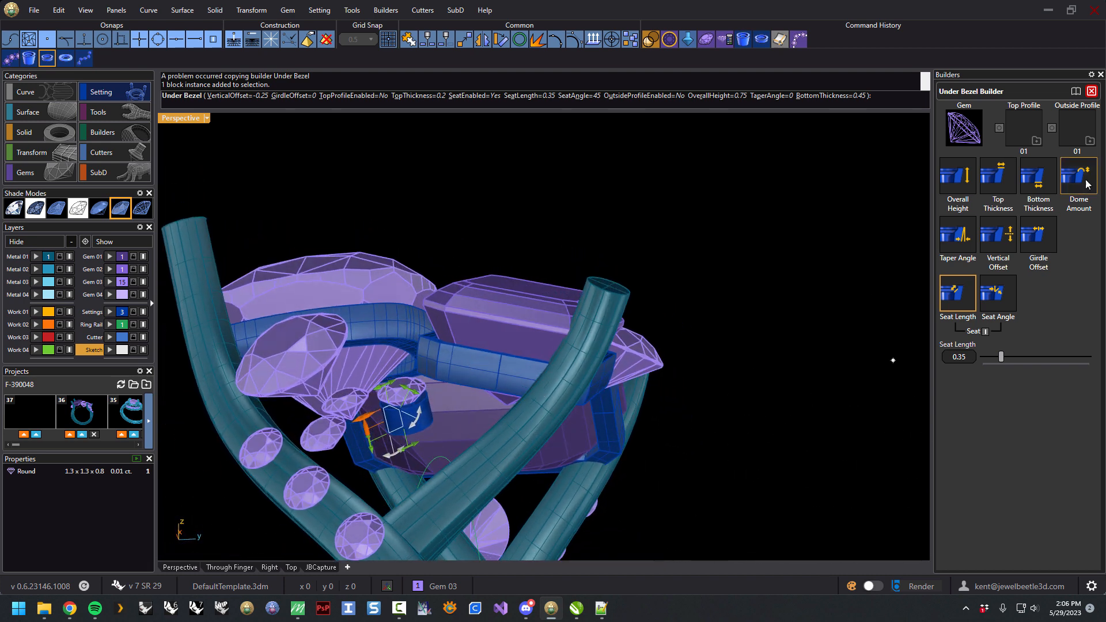
- Enable the round gem's outside bezel profile and slim the bezel to girdle offset -0.06, top thickness 0.16 and seat length 0.28
left_click(1052, 128)
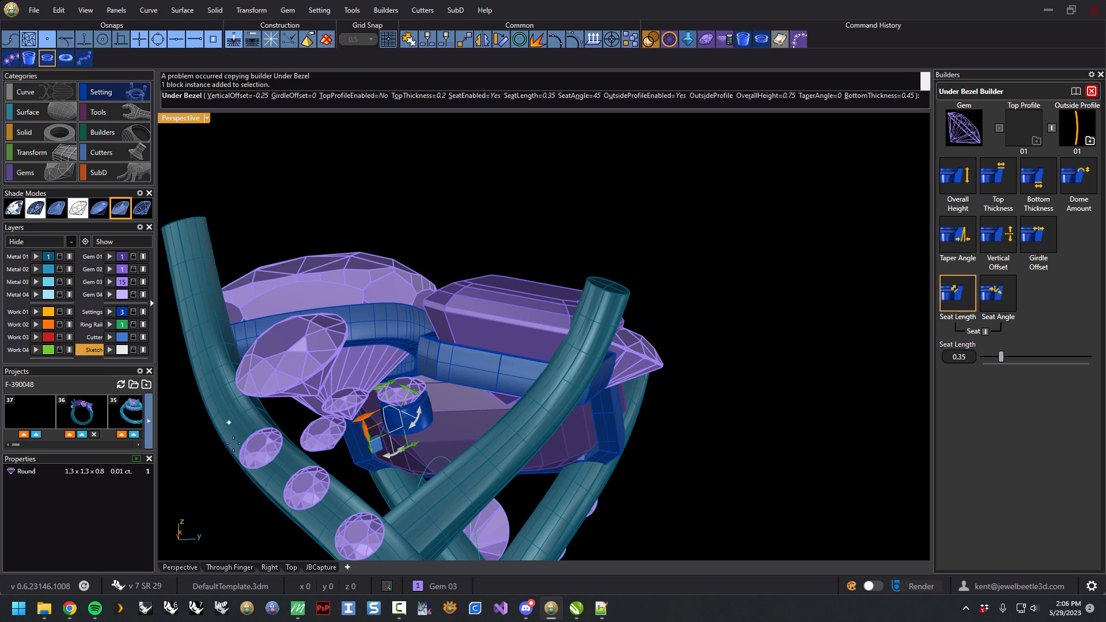
scroll(394, 395, "up", 5)
scroll(383, 380, "up", 2)
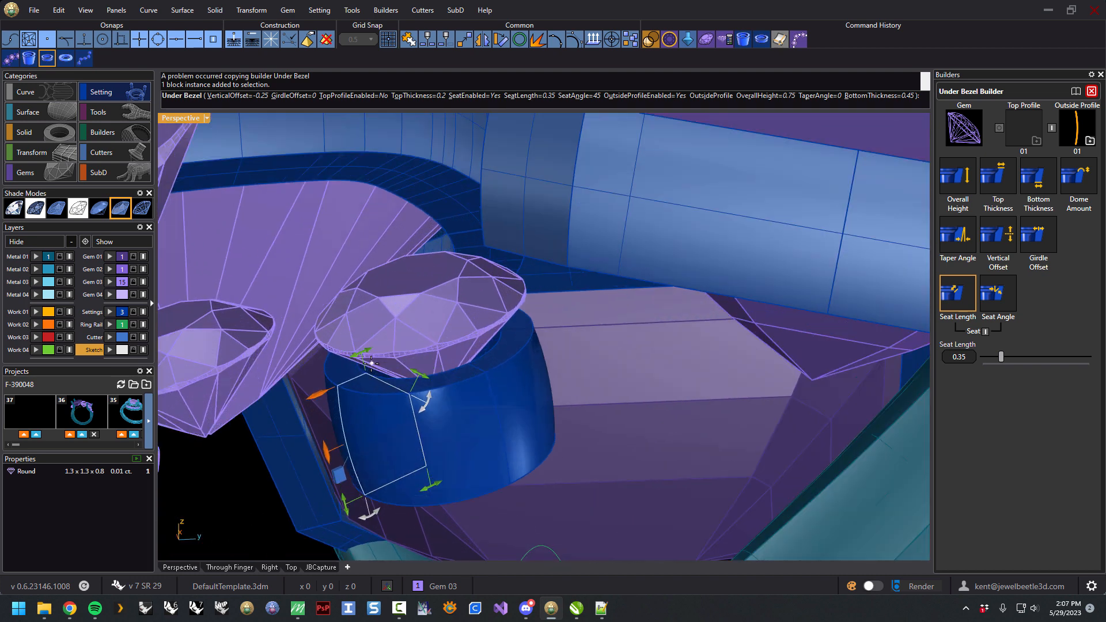
left_click_drag(326, 391, 365, 355)
left_click_drag(428, 374, 414, 368)
left_click_drag(441, 479, 426, 487)
- Set the round gem's under bezel to an overall height of 0.64 and finish building it
right_click_drag(401, 492, 365, 452)
left_click_drag(345, 454, 348, 442)
scroll(465, 438, "down", 6)
right_click(496, 434)
scroll(440, 440, "down", 3)
right_click_drag(437, 440, 424, 435)
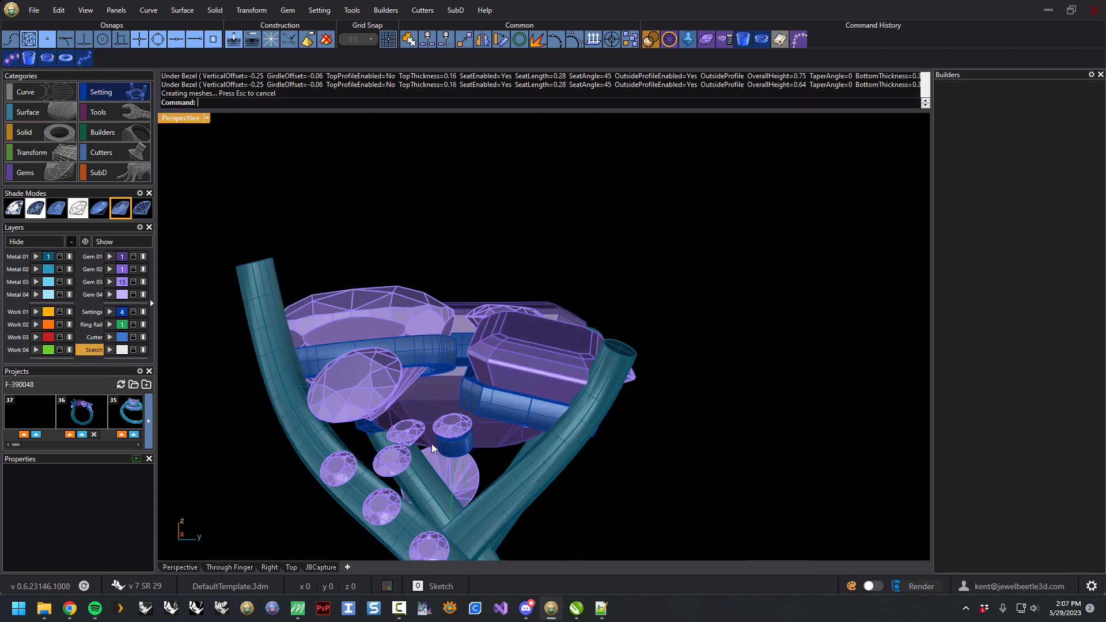
- Copy the UnderBezel builder from the finished small round gem to the nine other 1.3 mm round gems
left_click(407, 432)
left_click(394, 460, "shift")
left_click(339, 469, "shift")
left_click(380, 506, "shift")
left_click(429, 544, "shift")
right_click_drag(429, 544, 615, 465)
left_click(422, 416, "shift")
right_click_drag(377, 458, 559, 449)
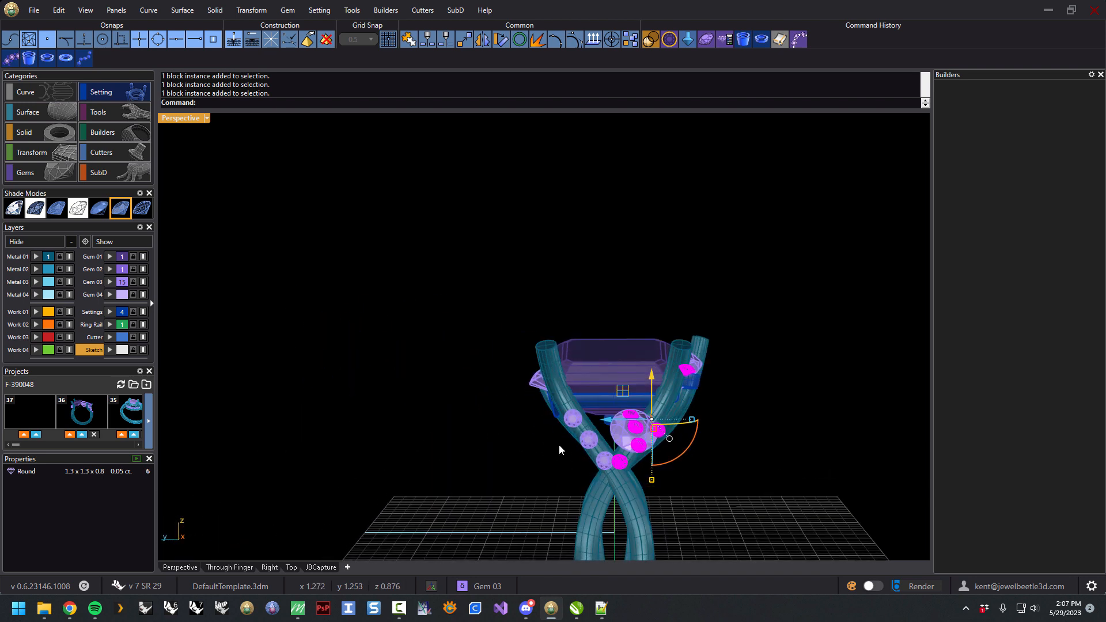
left_click(600, 461, "shift")
right_click_drag(549, 458, 340, 490)
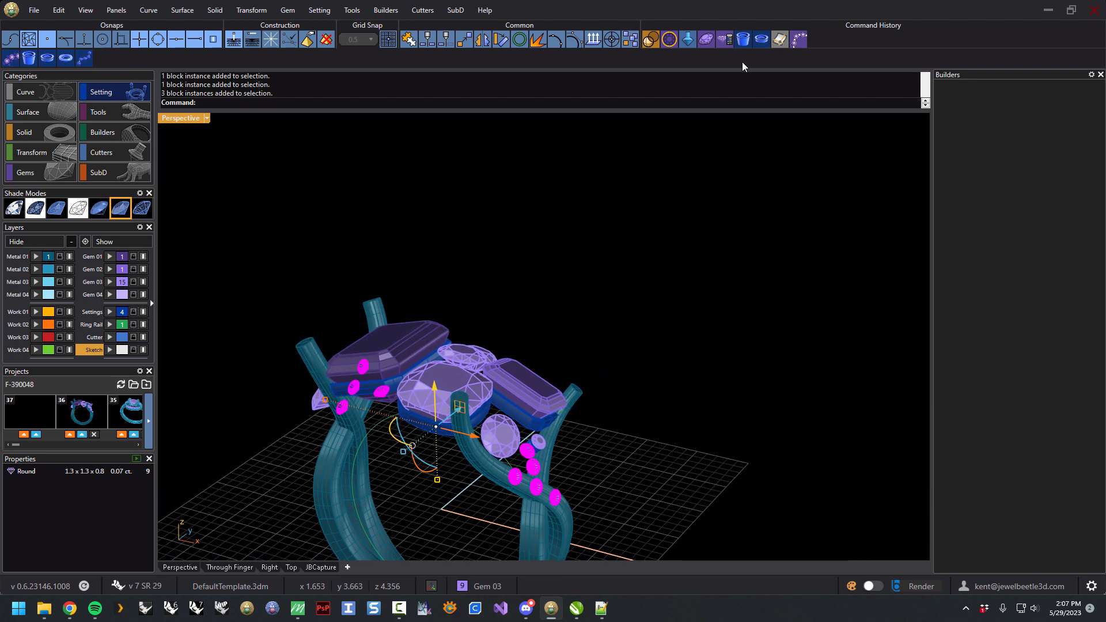
left_click(727, 40)
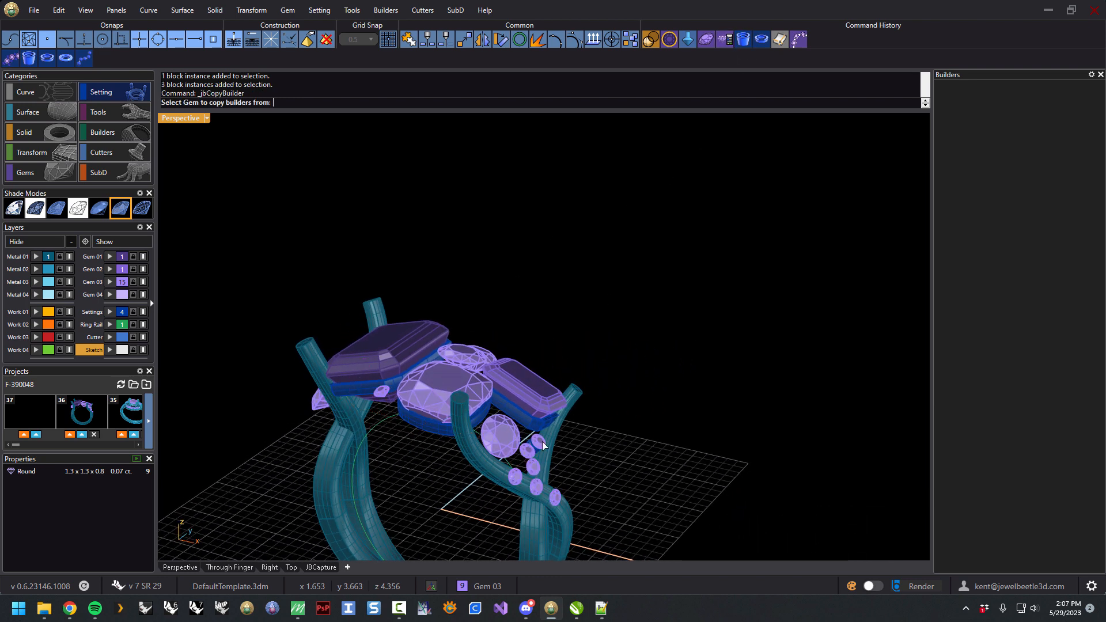
scroll(541, 442, "up", 5)
left_click(541, 441)
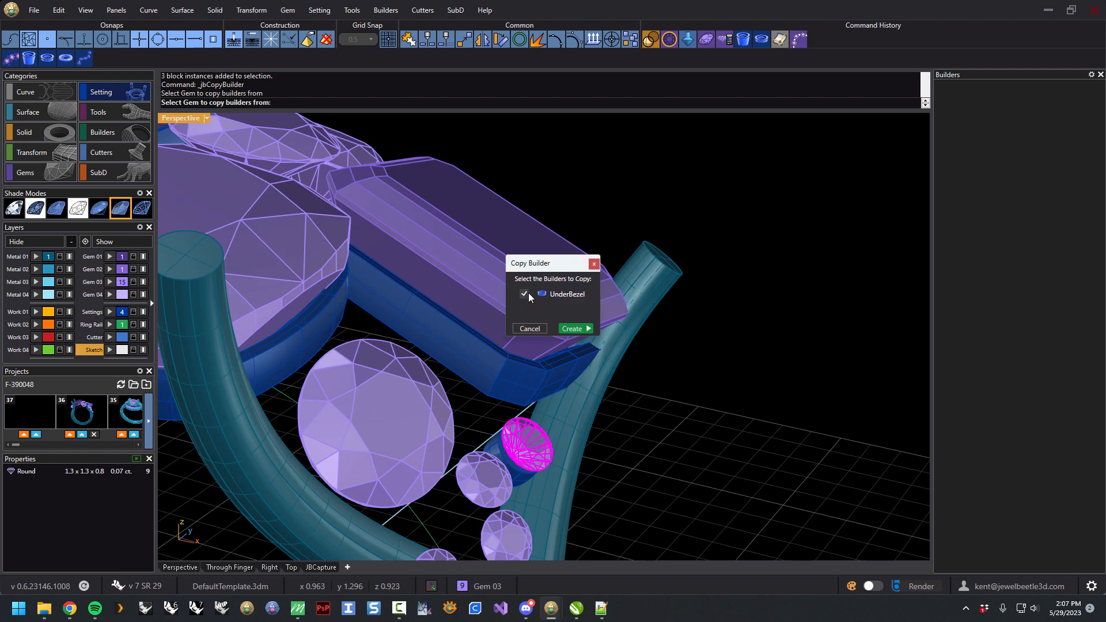
left_click(574, 328)
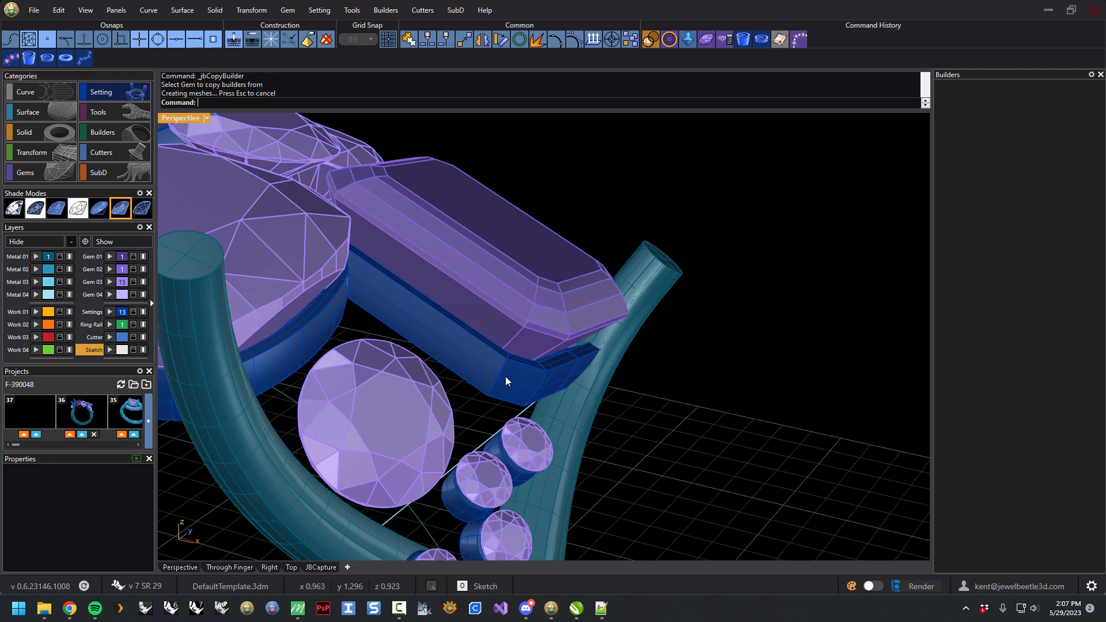
- Copy the small round gem's UnderBezel builder to the three 3.5 mm round gems
scroll(495, 395, "down", 6)
right_click_drag(495, 394, 459, 382)
left_click(444, 389)
right_click_drag(352, 403, 432, 392)
left_click(233, 408, "shift")
right_click_drag(557, 320, 465, 431)
left_click(424, 264, "shift")
right_click_drag(538, 317, 527, 232)
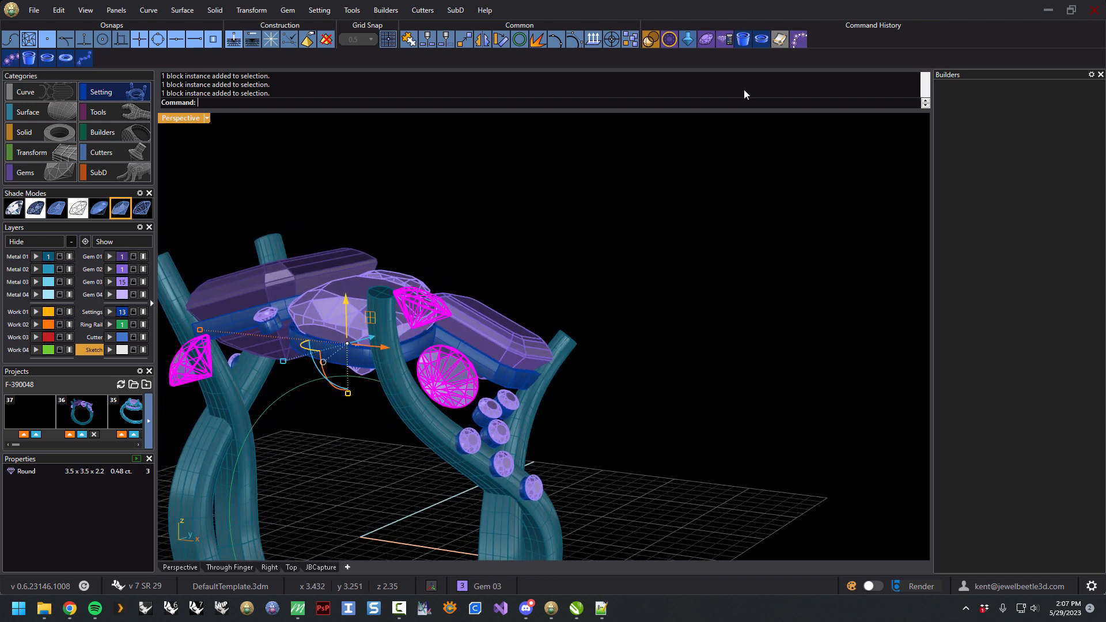
left_click(724, 40)
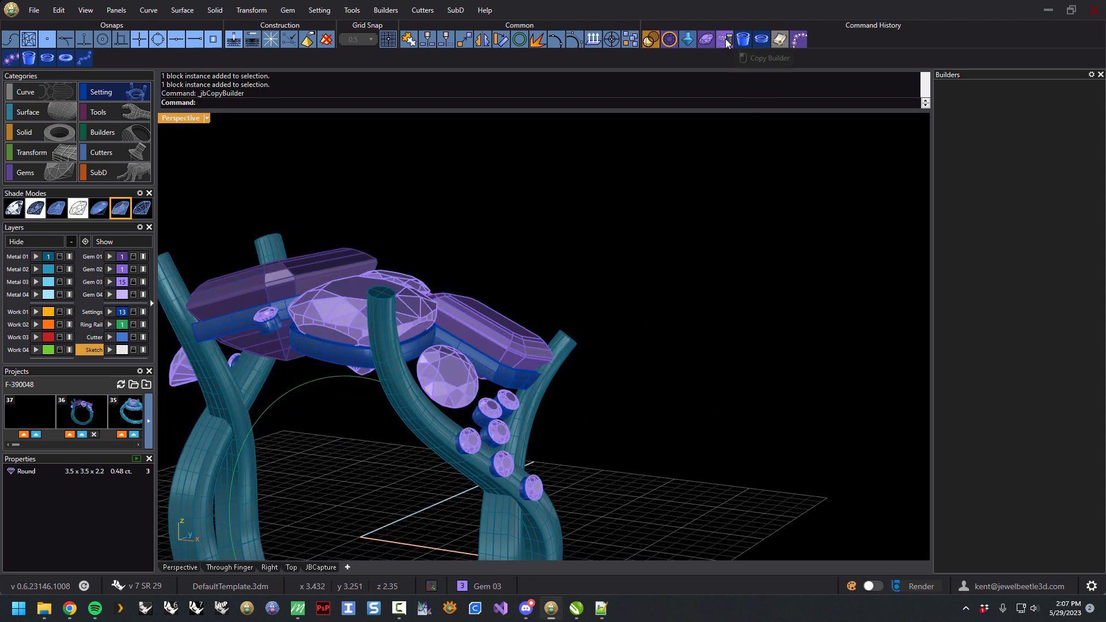
left_click(508, 399)
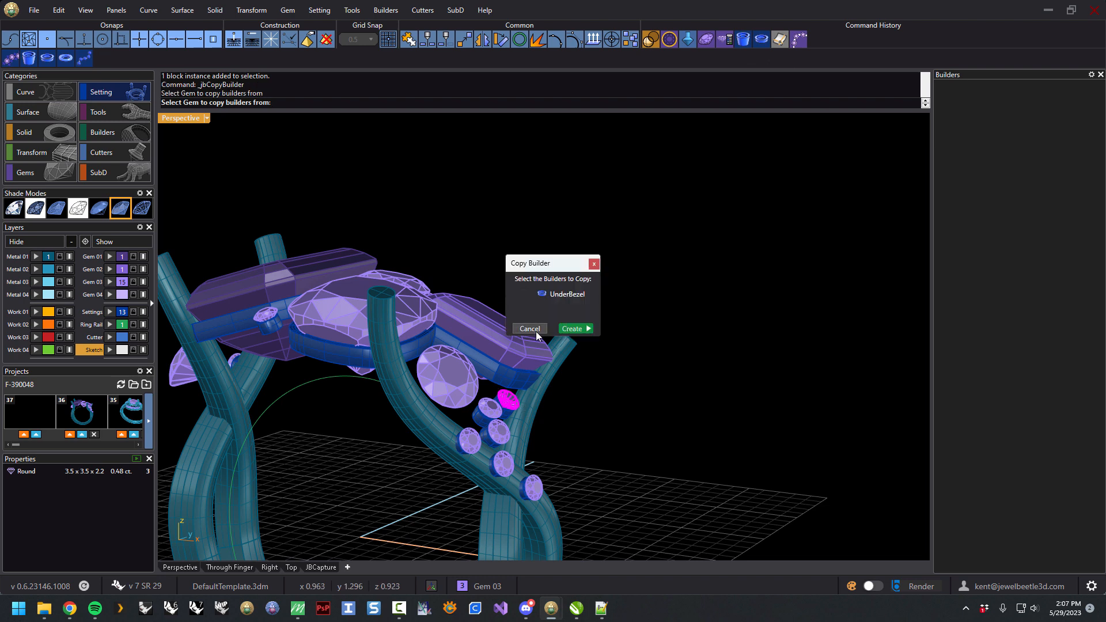
left_click(576, 328)
- Delete the copied under bezels from two of the 3.5 mm round gems, keeping one for editing
right_click_drag(498, 385, 633, 320)
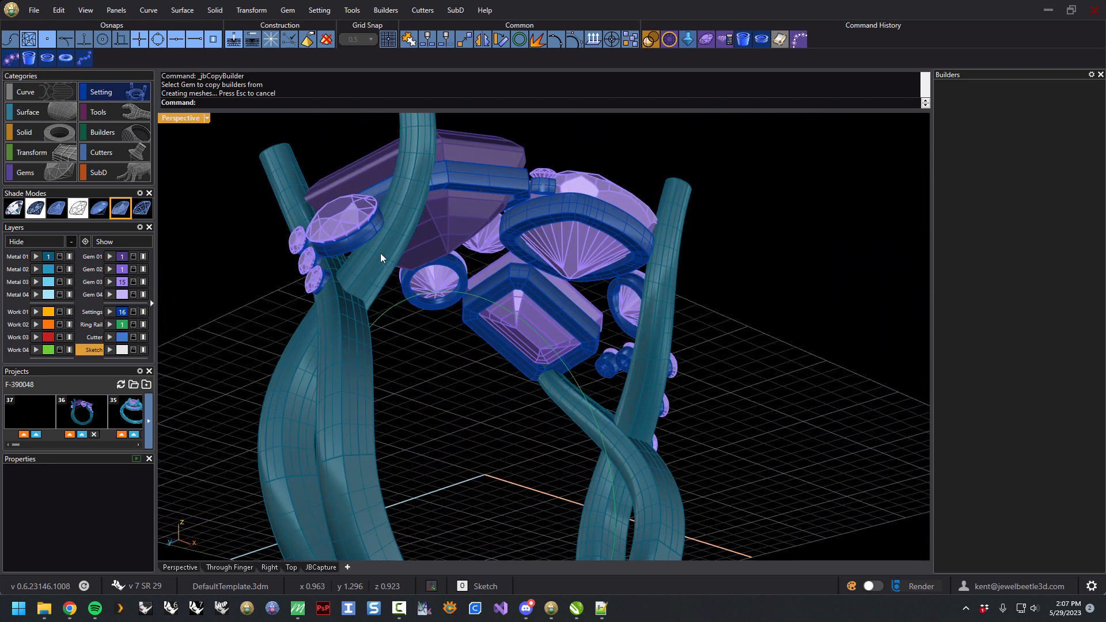
scroll(380, 254, "up", 5)
left_click(353, 246)
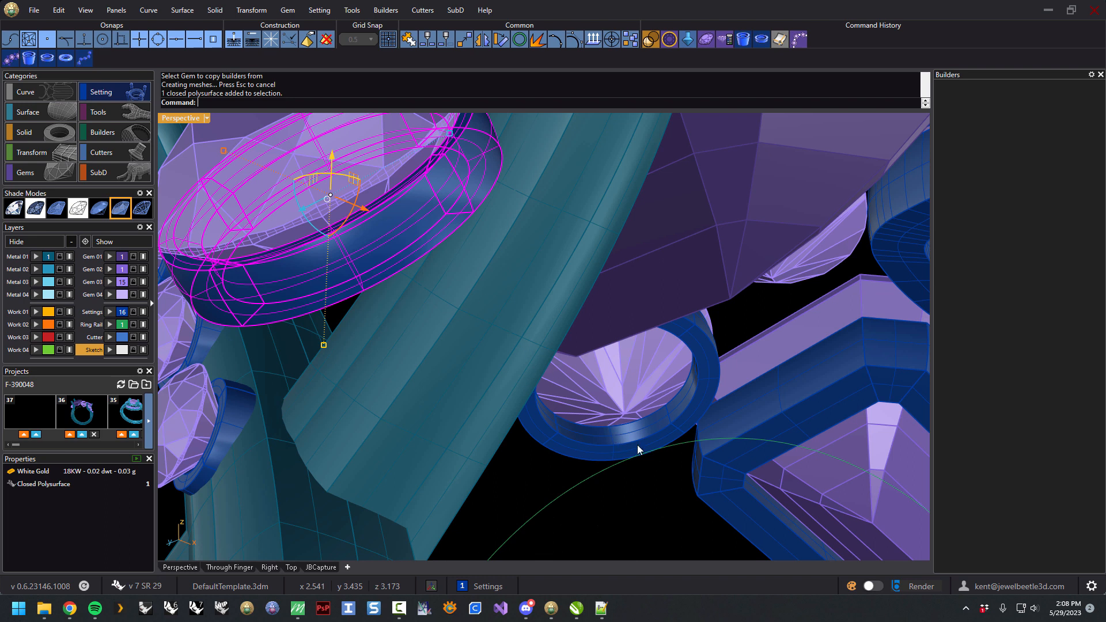
left_click(685, 434, "shift")
key("Delete")
- Reopen the remaining 3.5 mm round gem's under bezel and set its bottom thickness to 0.56 and seat length to 0.47
scroll(766, 415, "down", 7)
right_click_drag(802, 402, 696, 396)
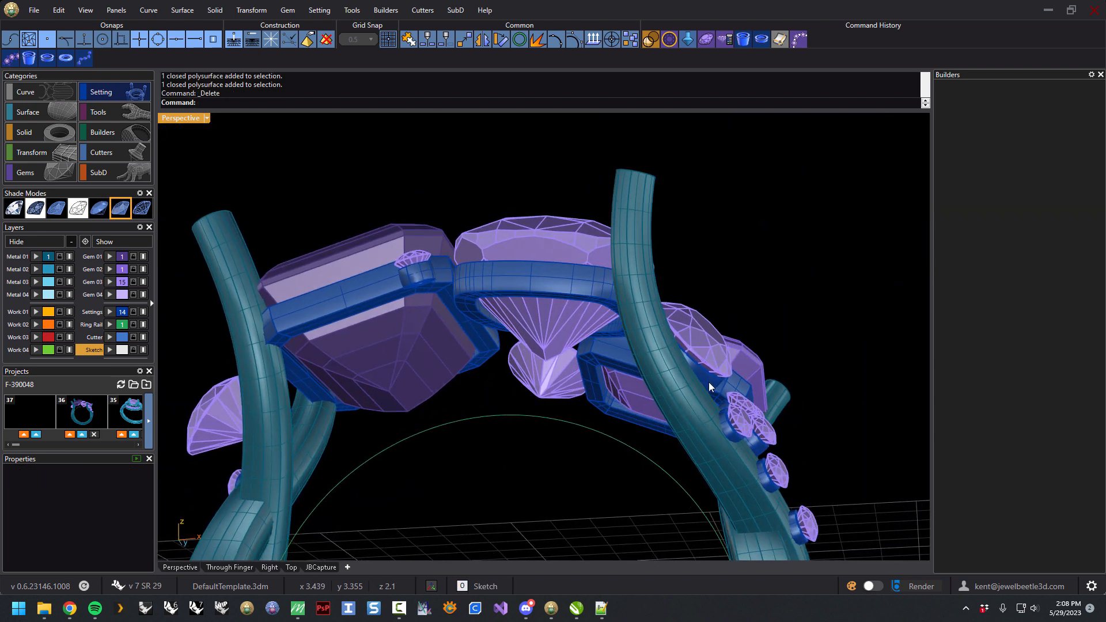
left_click(712, 385)
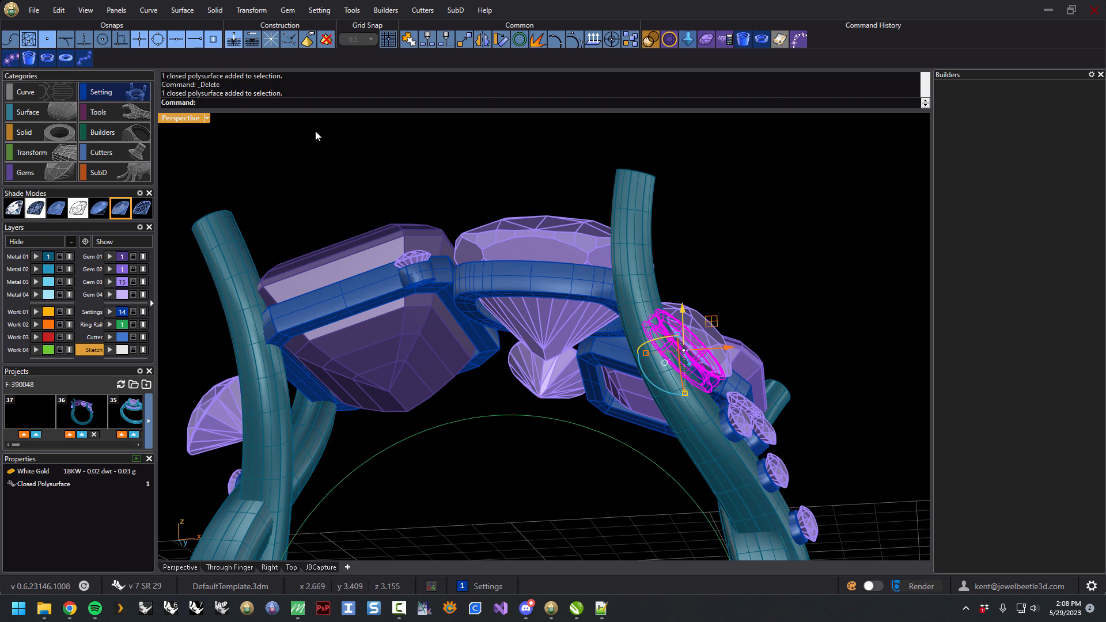
left_click(45, 59)
right_click_drag(715, 326, 795, 315)
scroll(878, 352, "up", 5)
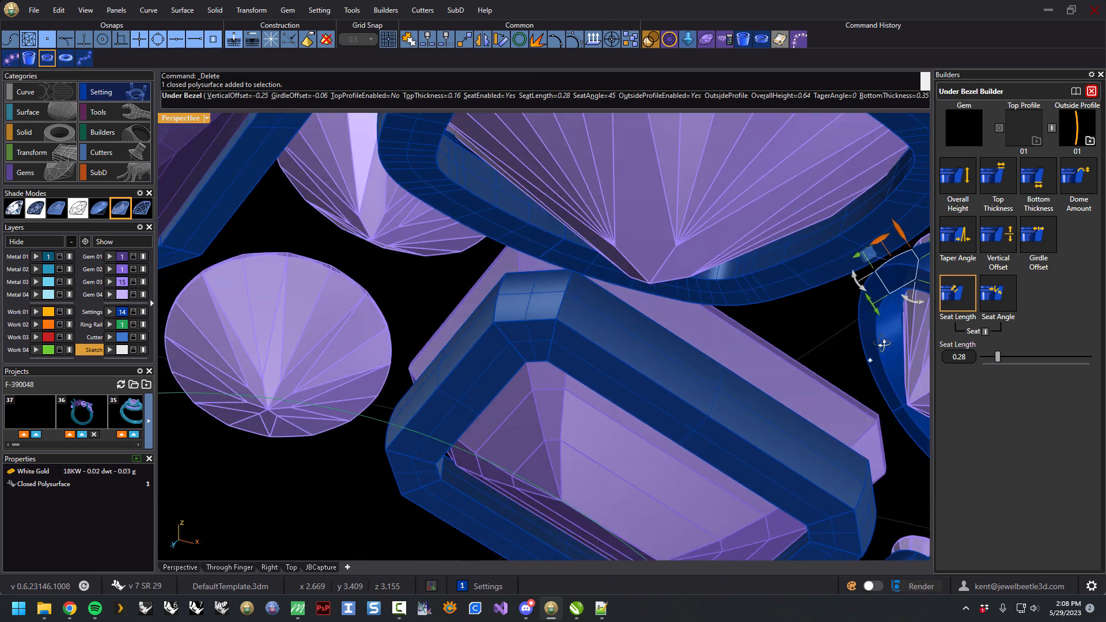
right_click_drag(863, 357, 647, 360, "shift")
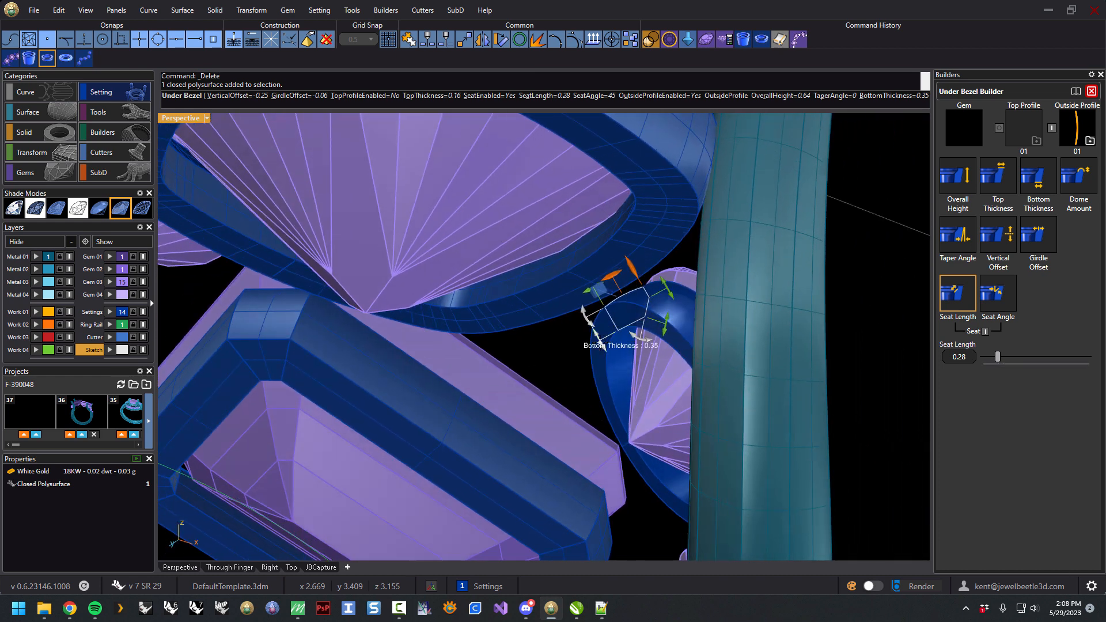
left_click_drag(599, 344, 606, 355)
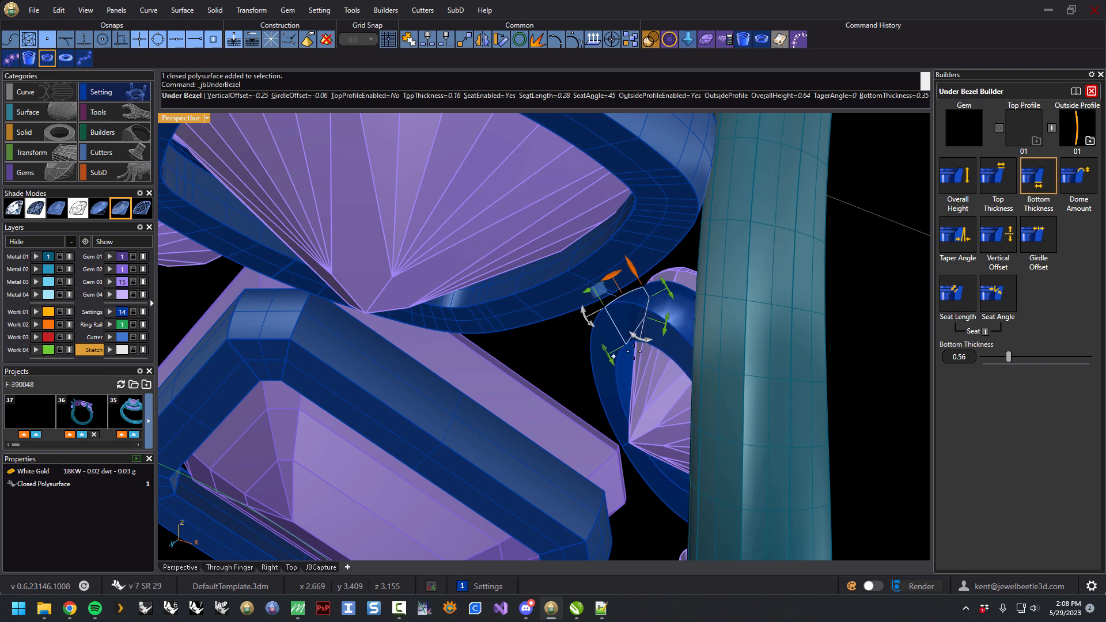
left_click_drag(664, 318, 666, 343)
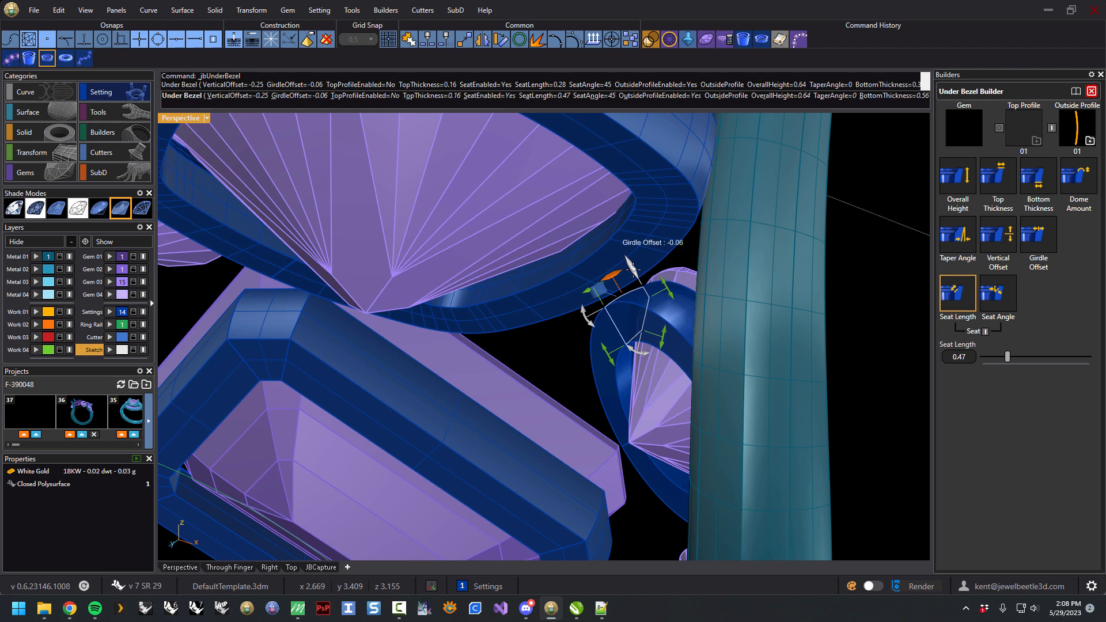
- Set that bezel's vertical offset to -0.24 and overall height to 0.79, and finish building it
left_click_drag(611, 275, 612, 275)
right_click_drag(644, 297, 586, 323)
scroll(586, 323, "down", 6)
scroll(378, 461, "up", 6)
right_click_drag(494, 409, 571, 387, "shift")
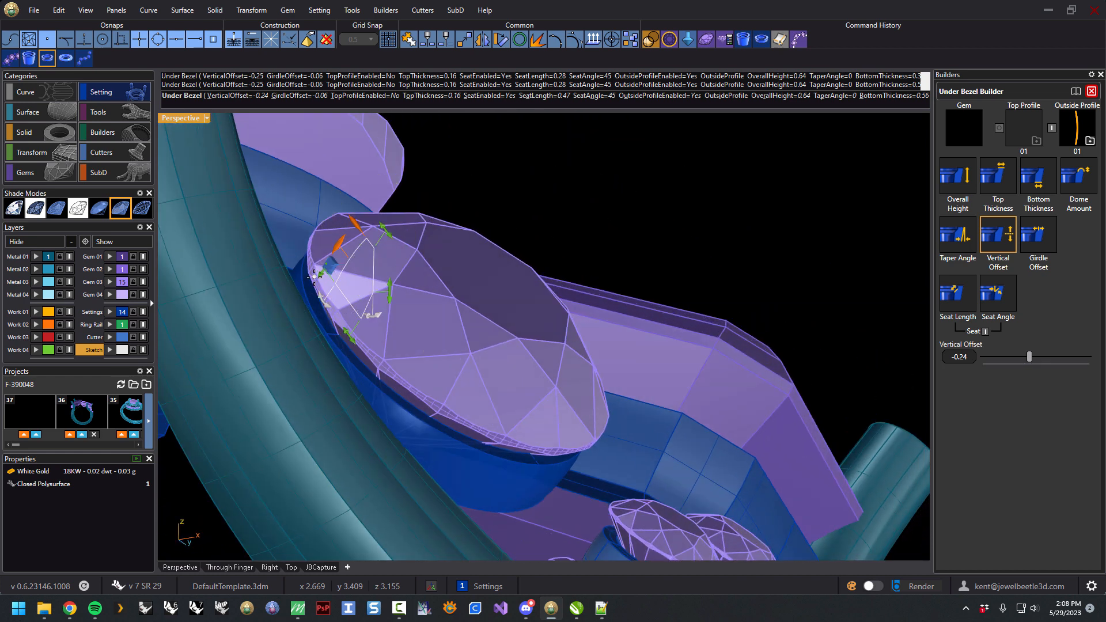
right_click_drag(322, 274, 337, 296)
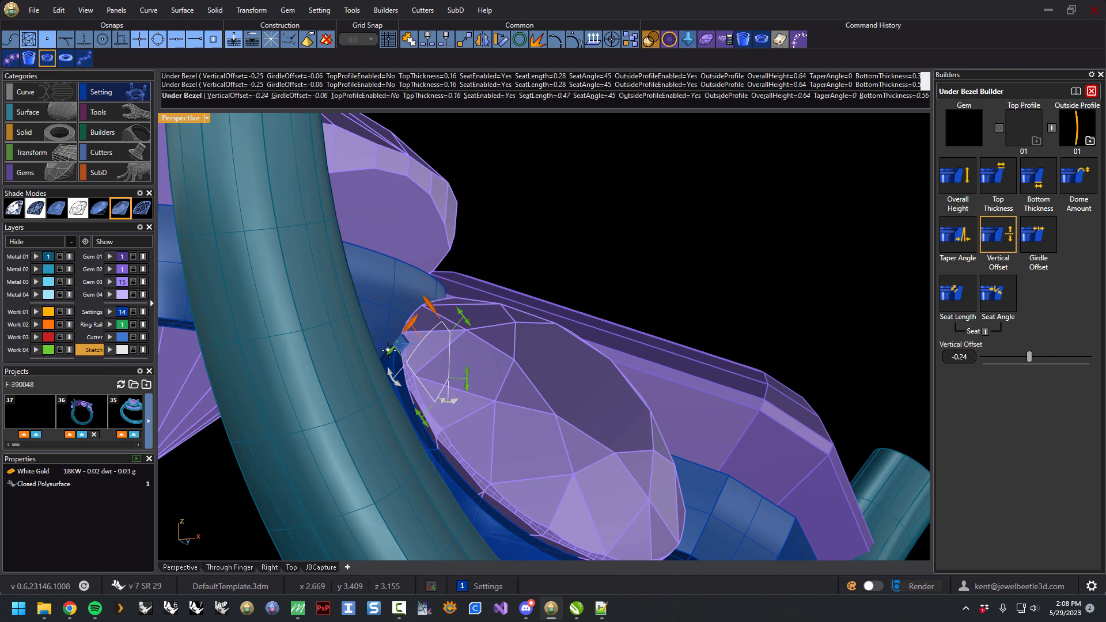
left_click_drag(391, 351, 384, 353)
scroll(499, 356, "down", 2)
right_click_drag(499, 355, 503, 306)
right_click(540, 354)
scroll(540, 346, "down", 6)
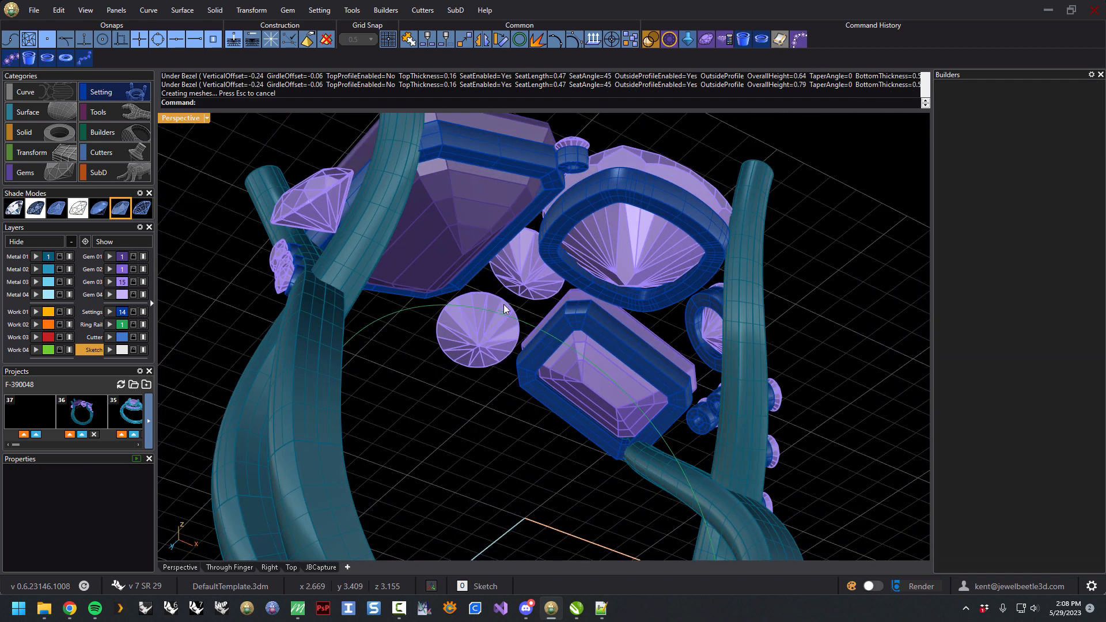
- Copy the edited UnderBezel builder to the other two 3.5 mm round gems and the 4 x 3 mm oval
left_click(493, 345)
left_click(326, 225, "shift")
right_click_drag(627, 313, 448, 382)
left_click(427, 349, "shift")
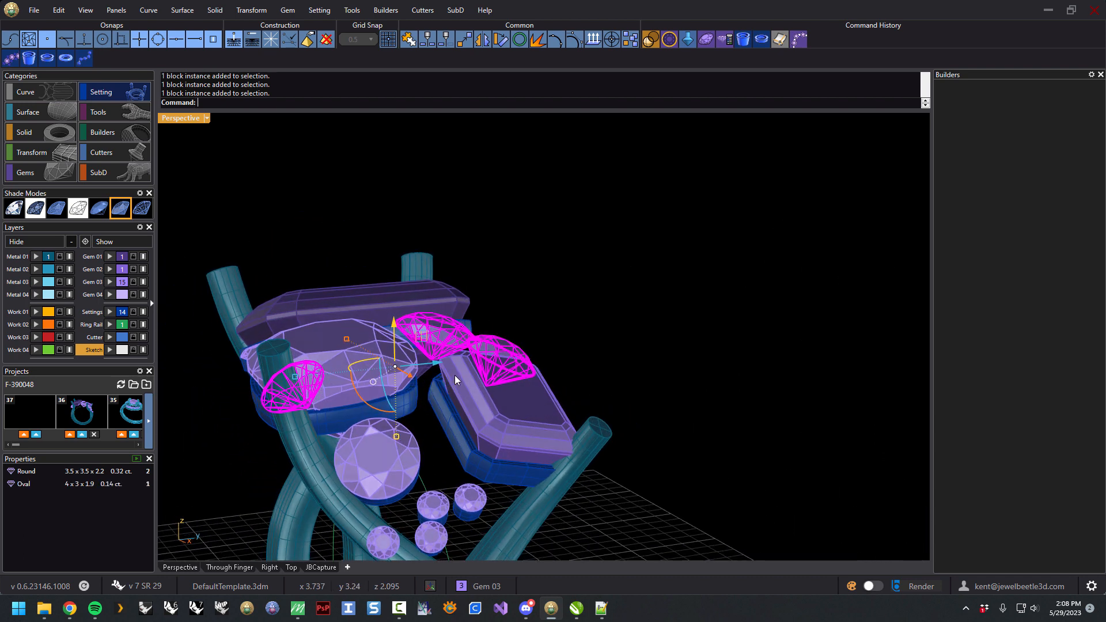
left_click(724, 40)
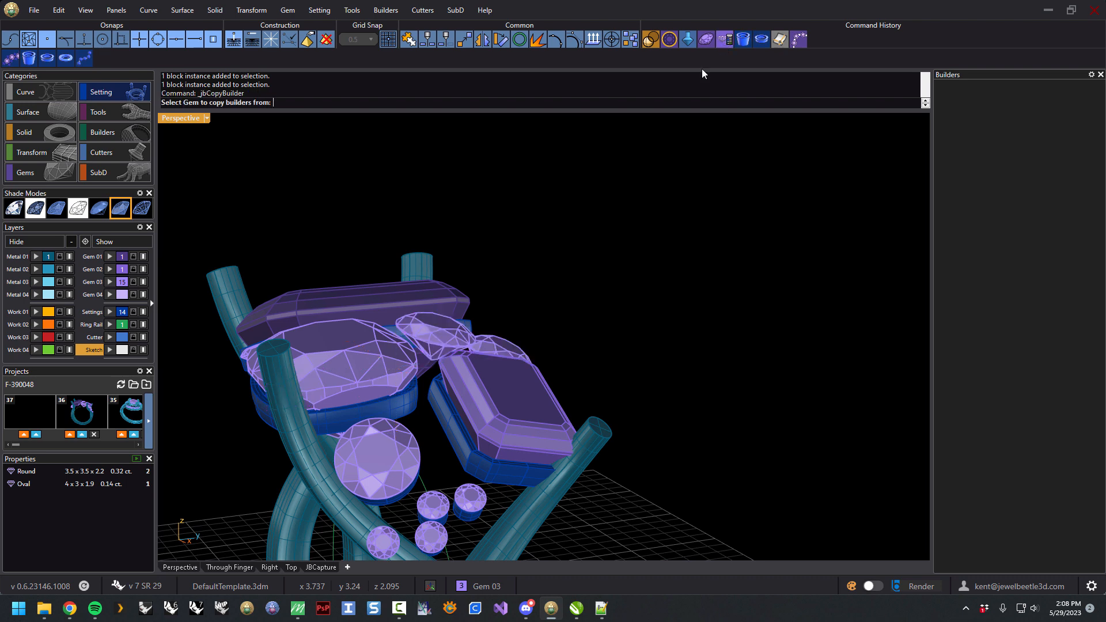
left_click(413, 444)
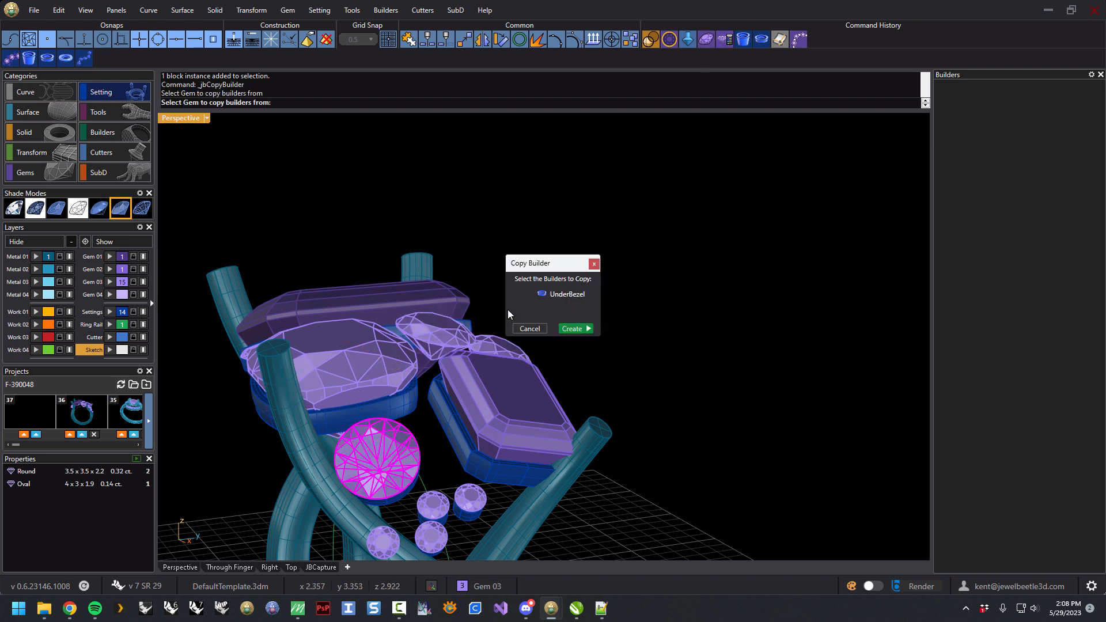
left_click(576, 330)
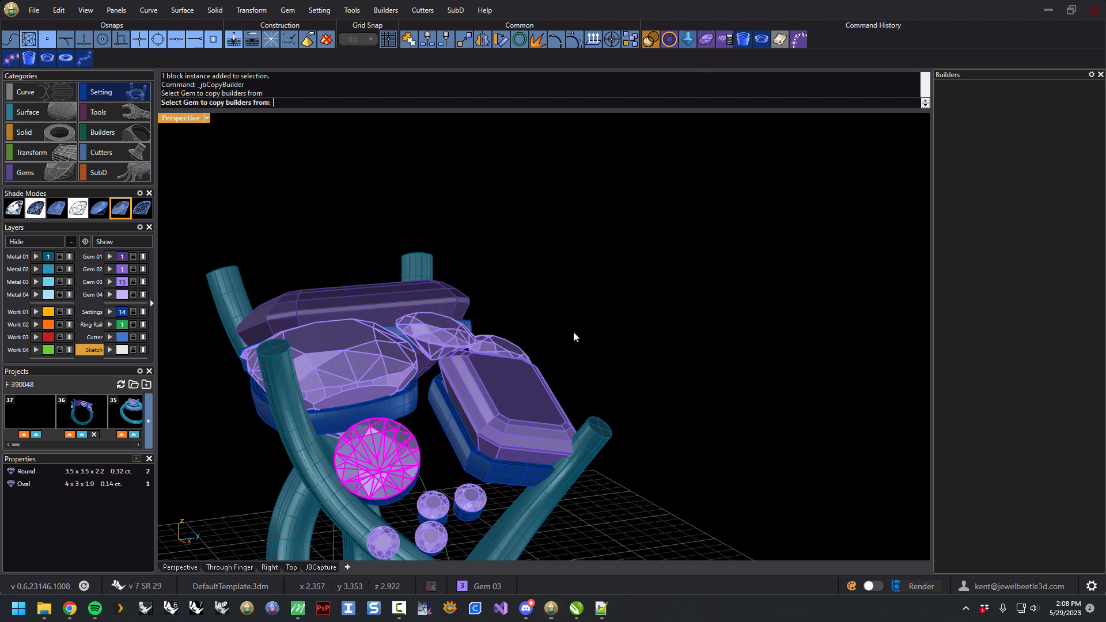
- Delete the existing under bezel of the large emerald gem
right_click_drag(531, 391, 557, 432)
right_click_drag(391, 381, 283, 403)
left_click(213, 409)
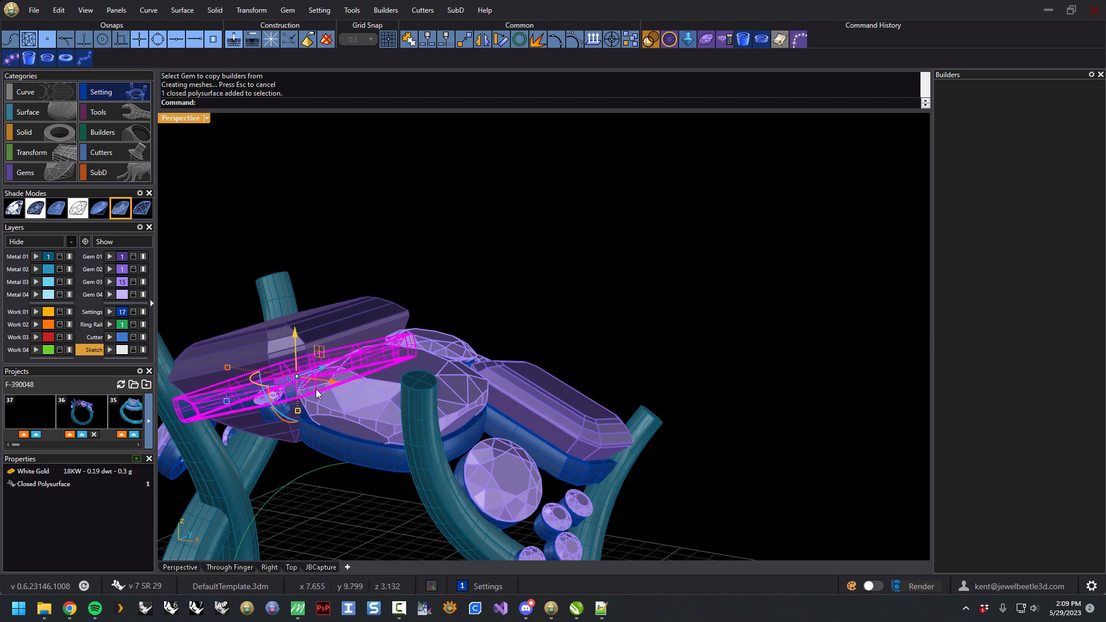
key("Delete")
- Start a gem cutter on the smaller emerald gem and set its table height to 0.75
right_click_drag(523, 433, 547, 482)
left_click(556, 466)
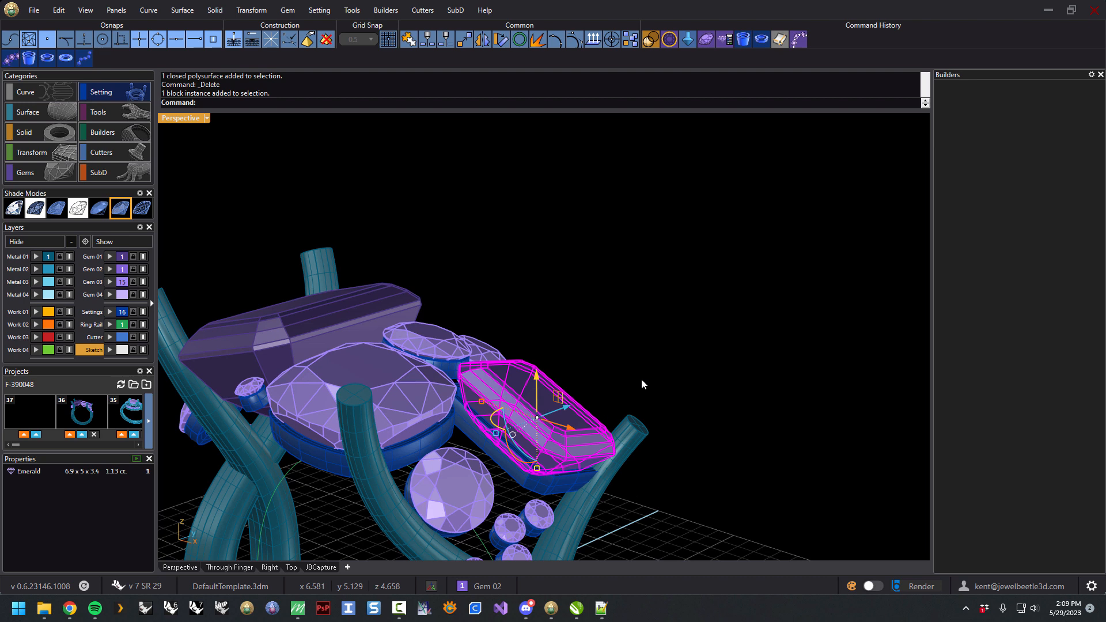
left_click(118, 163)
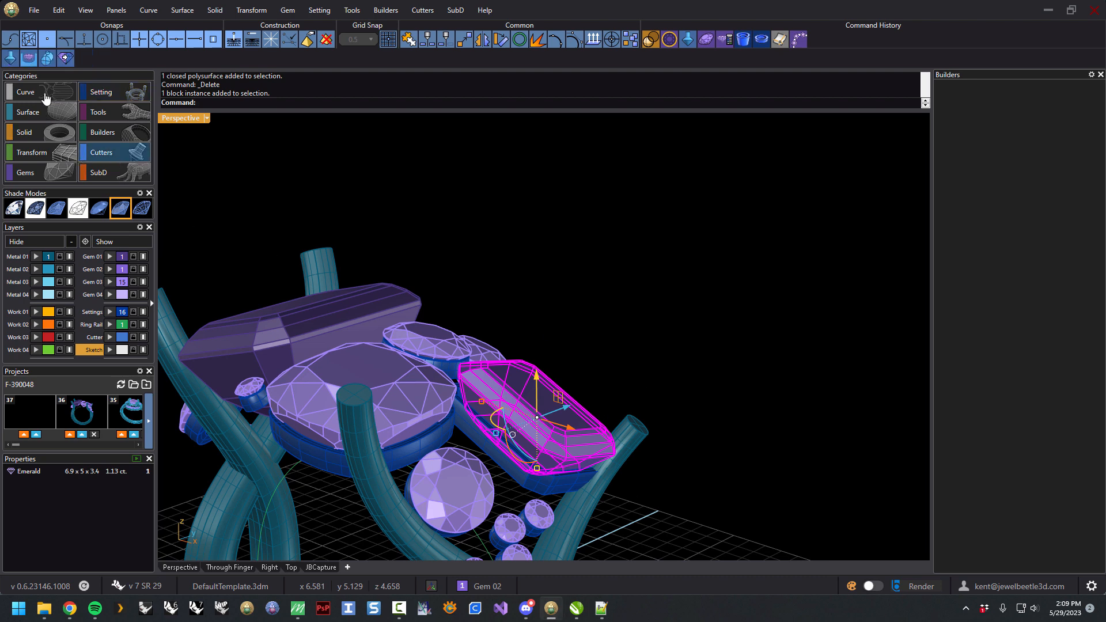
left_click(10, 59)
right_click_drag(646, 374, 612, 357)
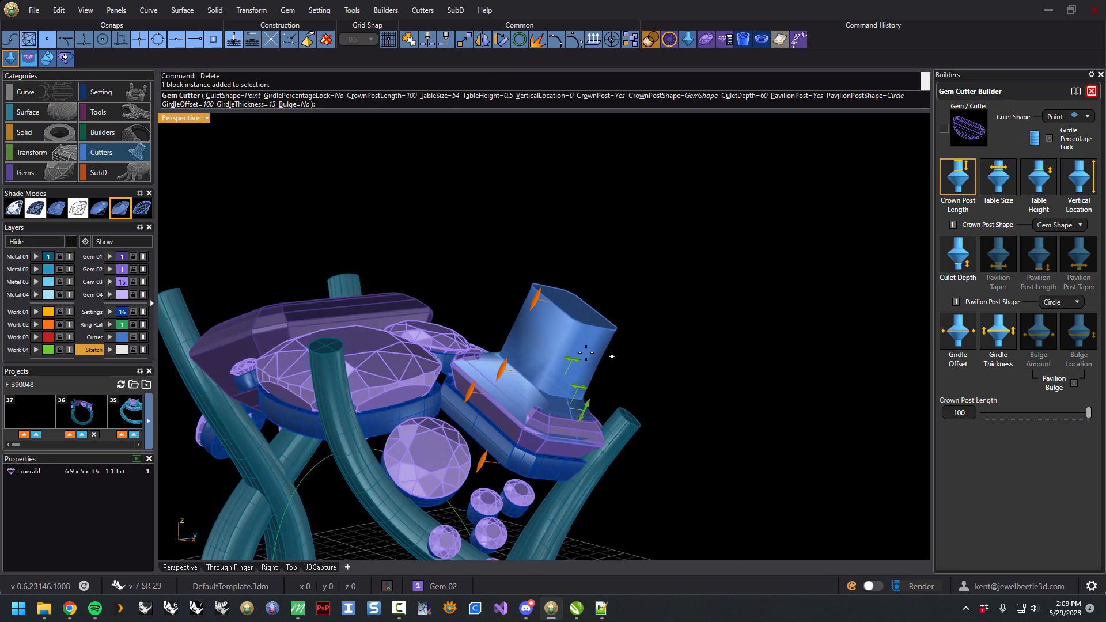
left_click_drag(503, 372, 509, 367)
scroll(459, 396, "up", 4)
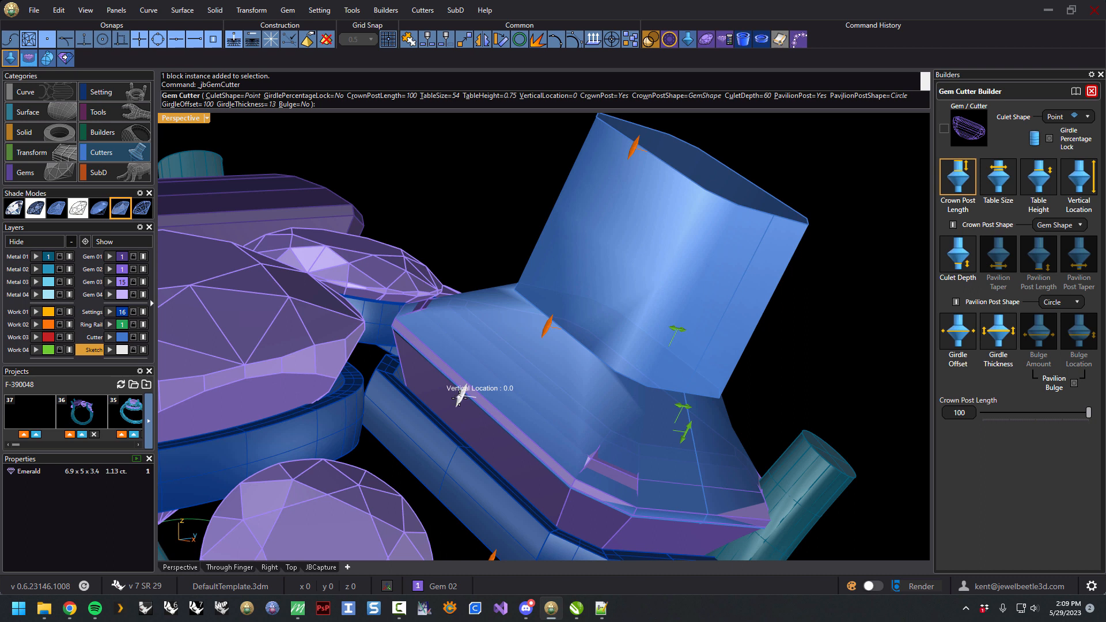
- Set the cutter's girdle thickness to 21, increase its girdle offset slightly, and finish building the cutter
right_click_drag(461, 397, 554, 412)
mouse_move(574, 416)
left_mouse_down()
mouse_move(573, 439)
mouse_move(572, 429)
left_mouse_up()
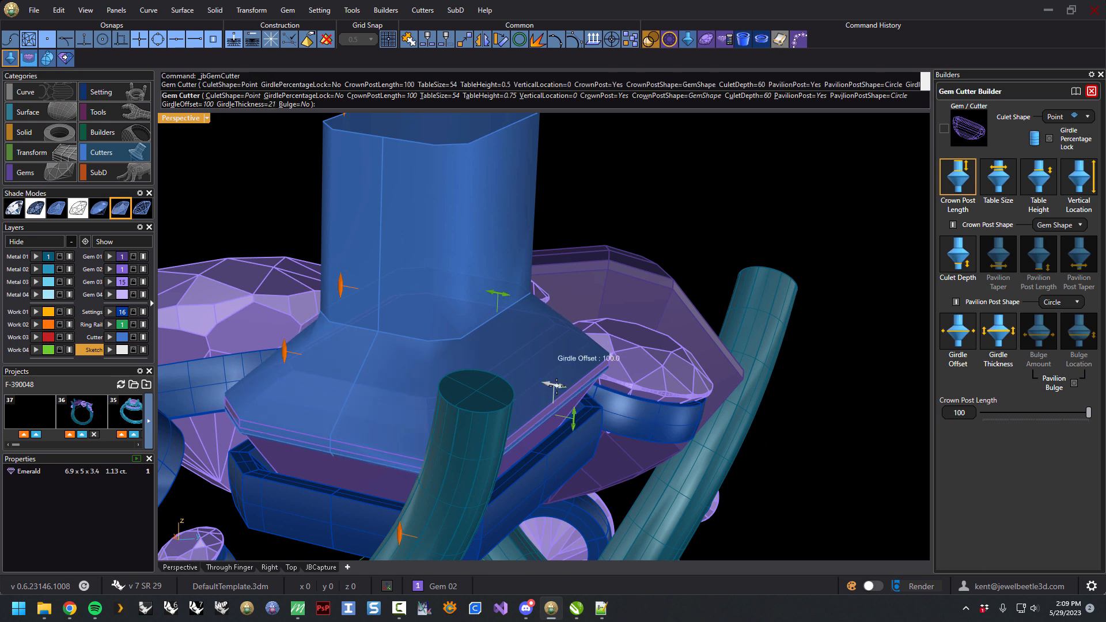
left_click_drag(556, 387, 558, 388)
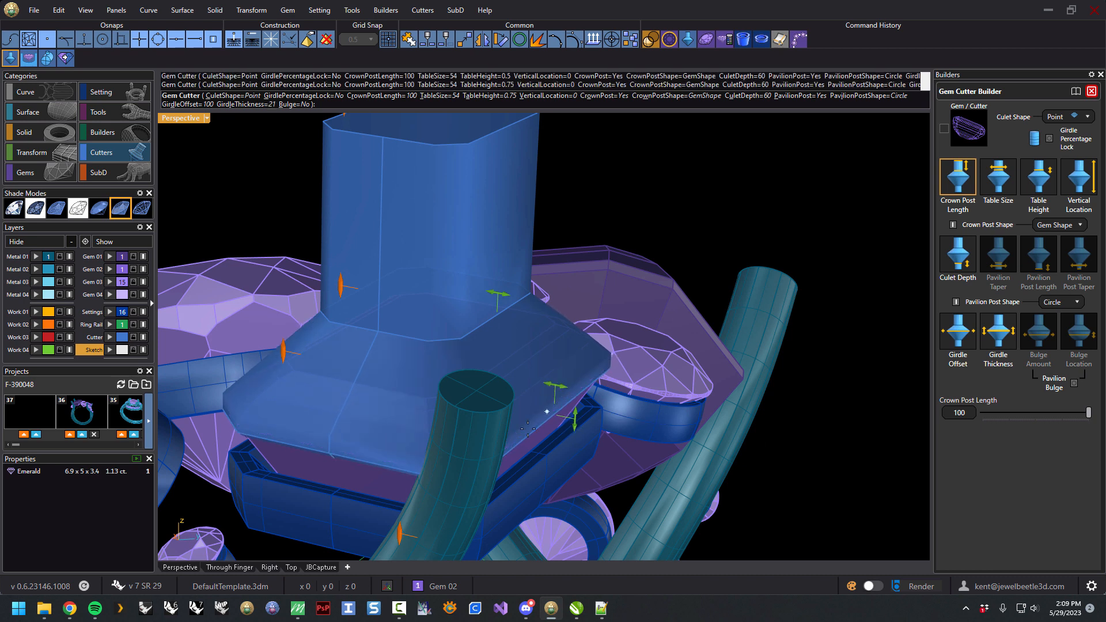
scroll(514, 421, "down", 3)
right_click_drag(514, 421, 662, 415)
right_click(684, 366)
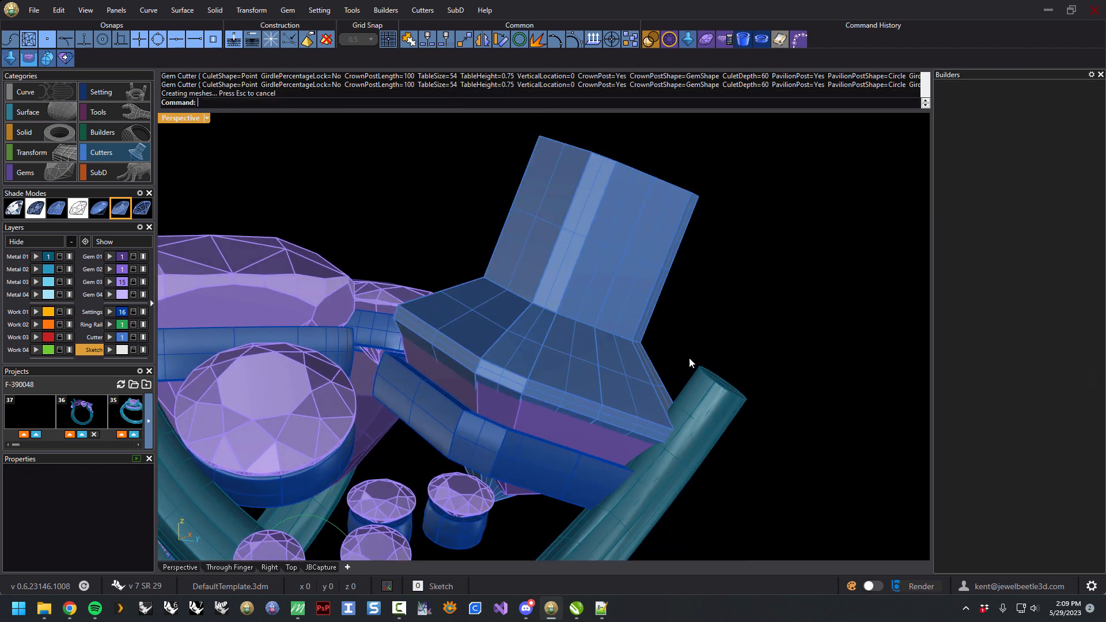
- Copy the UnderBezel and GemCutter builders from the smaller emerald gem to the large emerald gem
scroll(665, 375, "down", 7)
right_click_drag(665, 374, 684, 467)
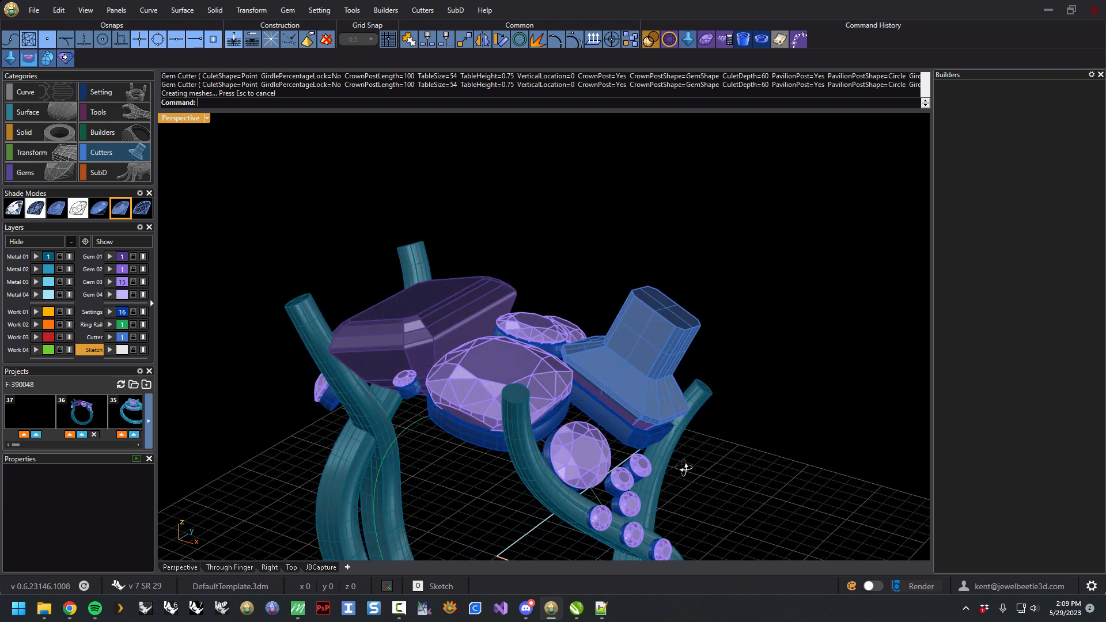
left_click(439, 327)
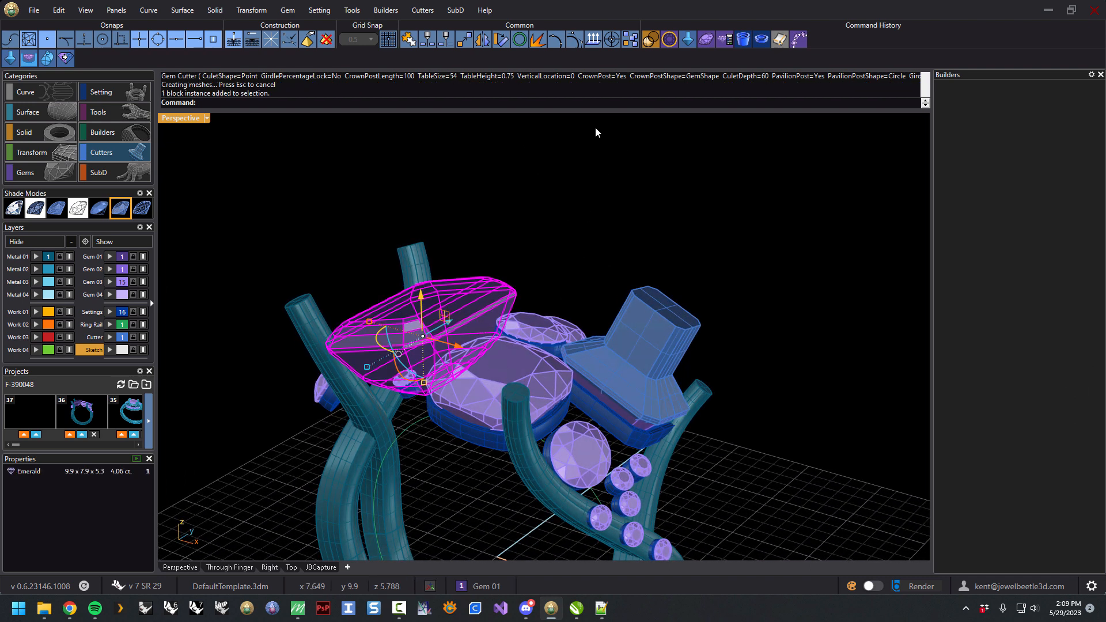
left_click(726, 41)
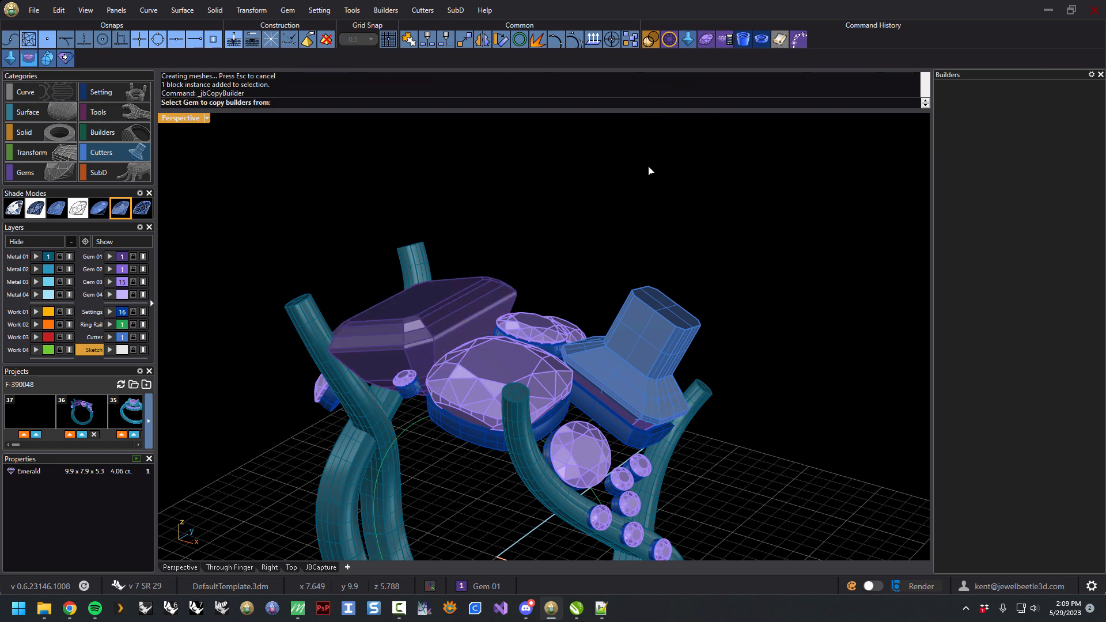
scroll(621, 403, "up", 4)
left_click(614, 413)
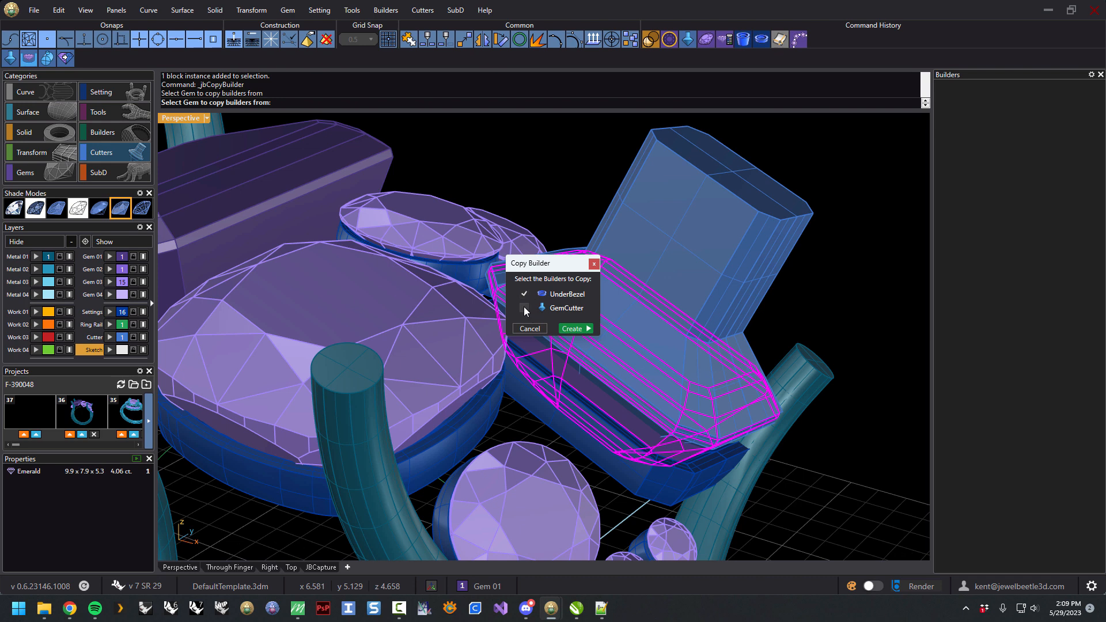
left_click(575, 332)
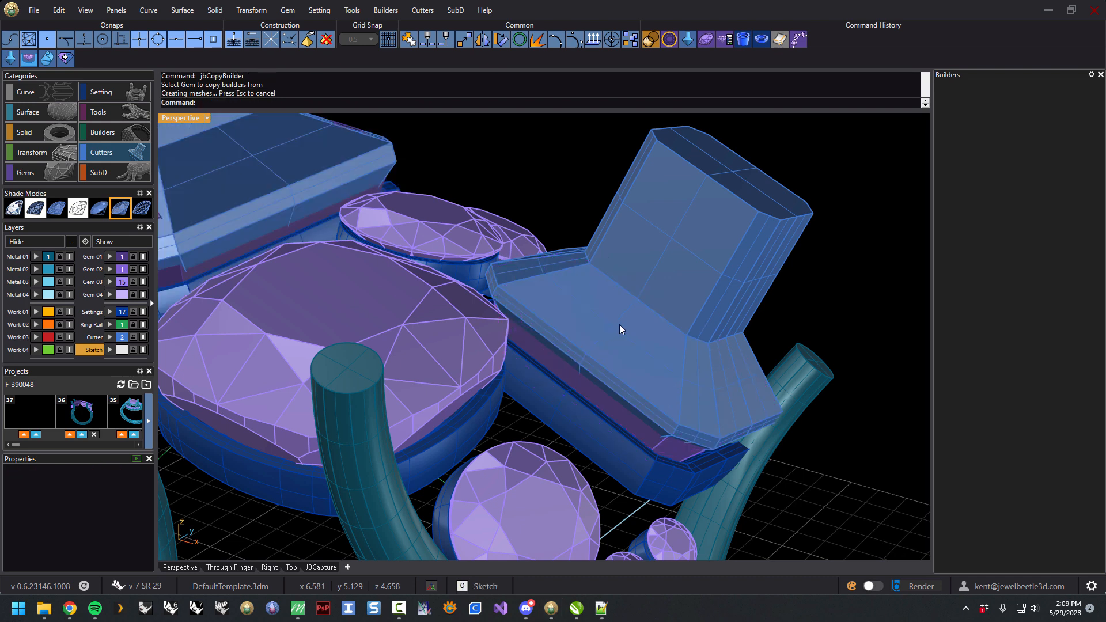
- Copy only the GemCutter builder from the smaller emerald gem to the 7 x 7 mm cushion square gem
scroll(657, 311, "down", 6)
right_click_drag(632, 331, 667, 325)
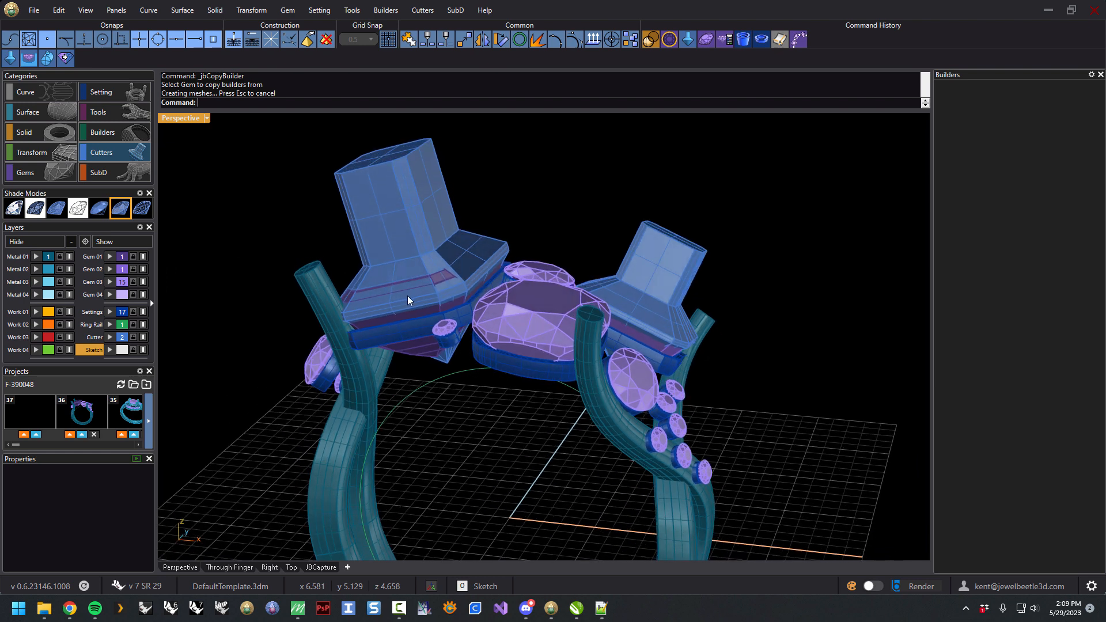
right_click_drag(625, 278, 530, 323)
left_click(527, 313)
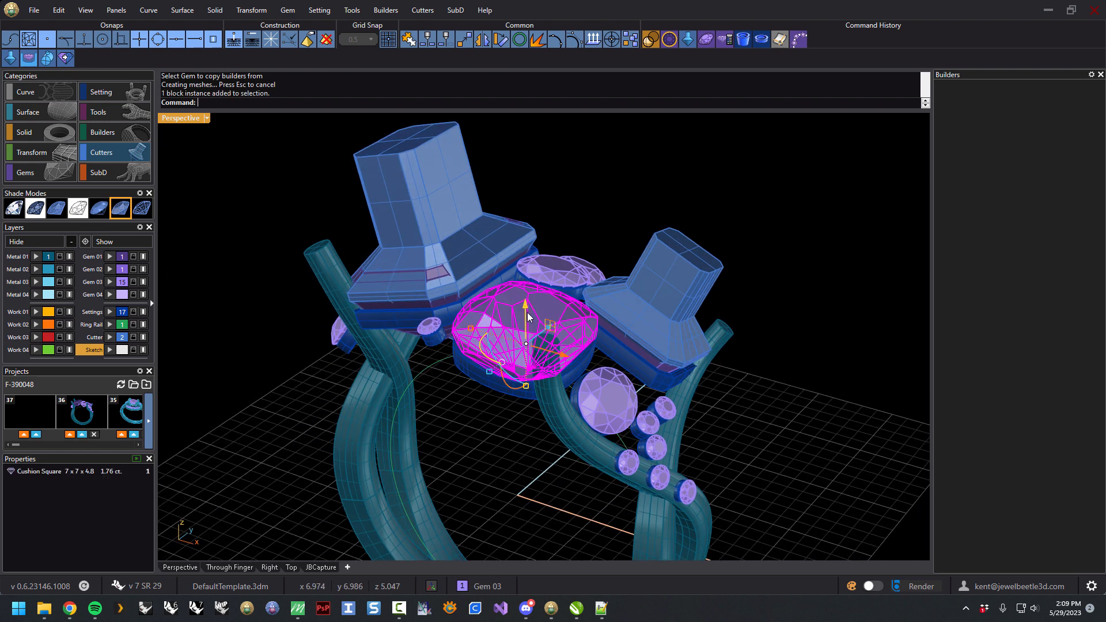
left_click(722, 42)
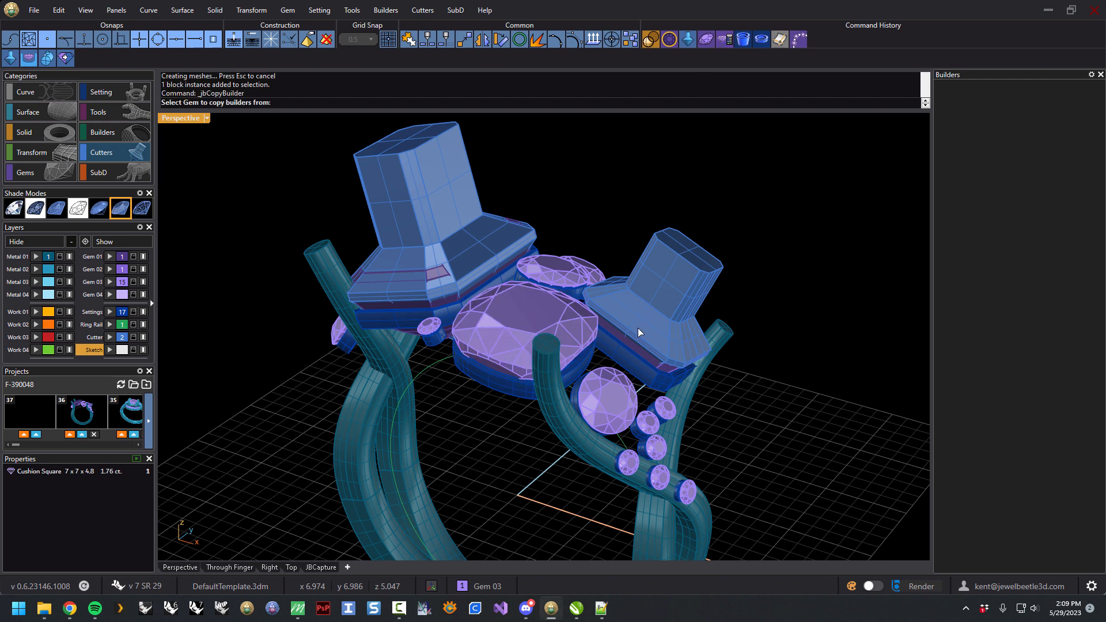
left_click(642, 357)
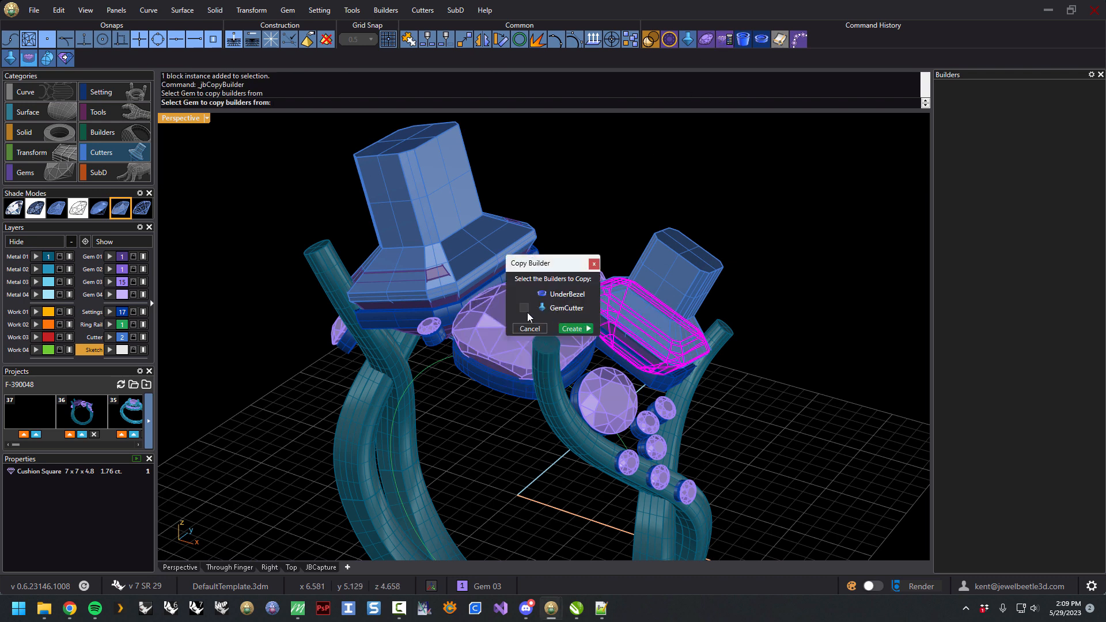
left_click(569, 330)
- Subtract the three gem cutters from the metal ring shank with a Boolean difference
right_click_drag(600, 384, 443, 388)
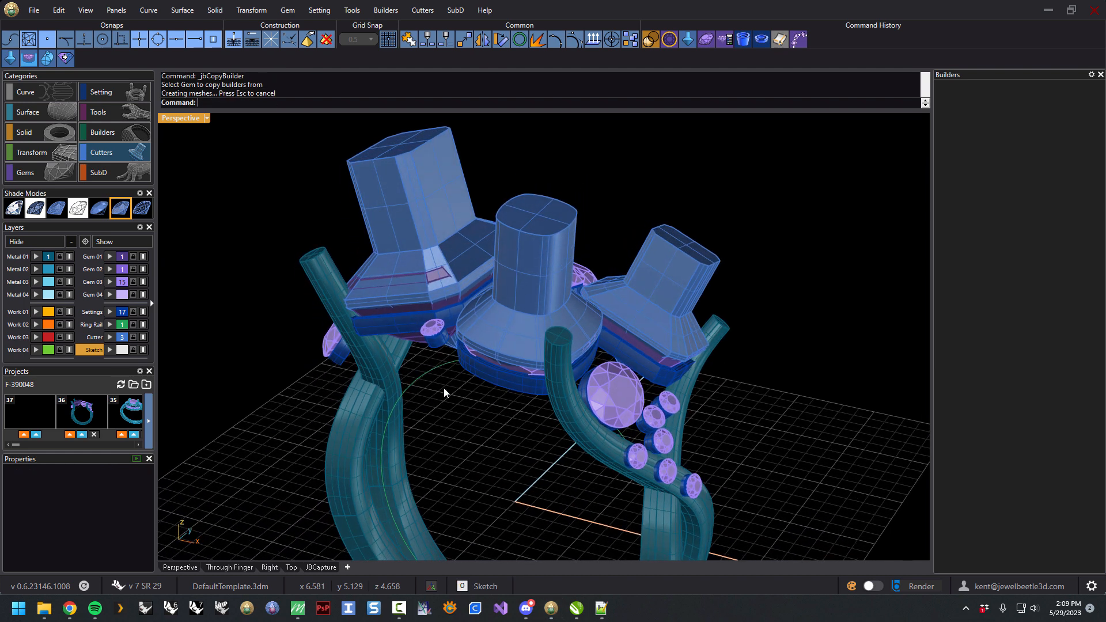
left_click(367, 396)
left_click(39, 134)
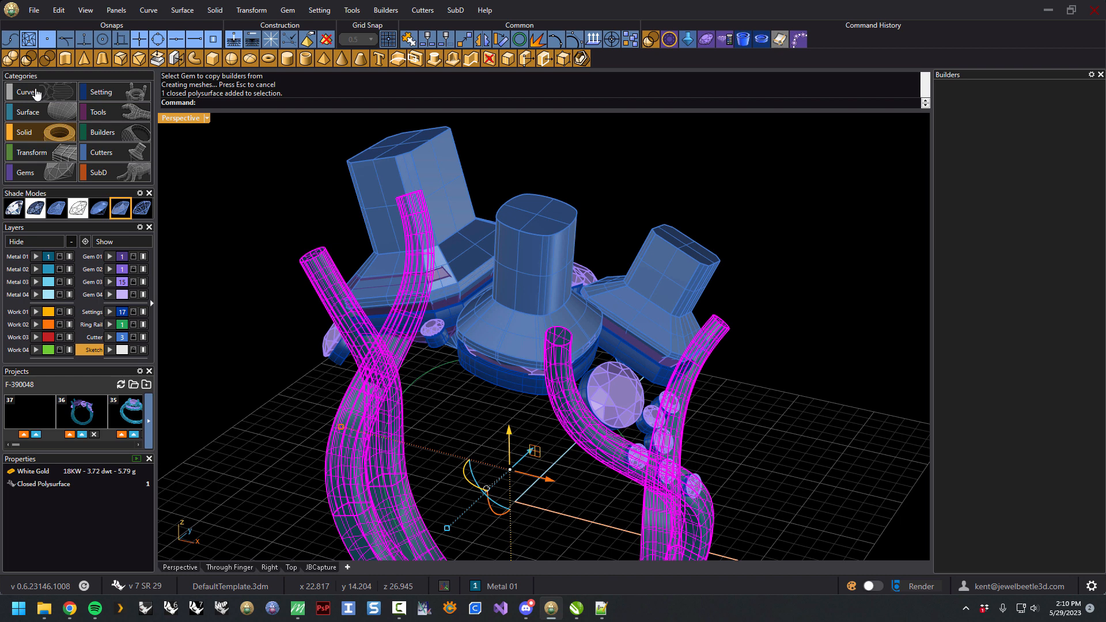
left_click(29, 58)
left_click(458, 161)
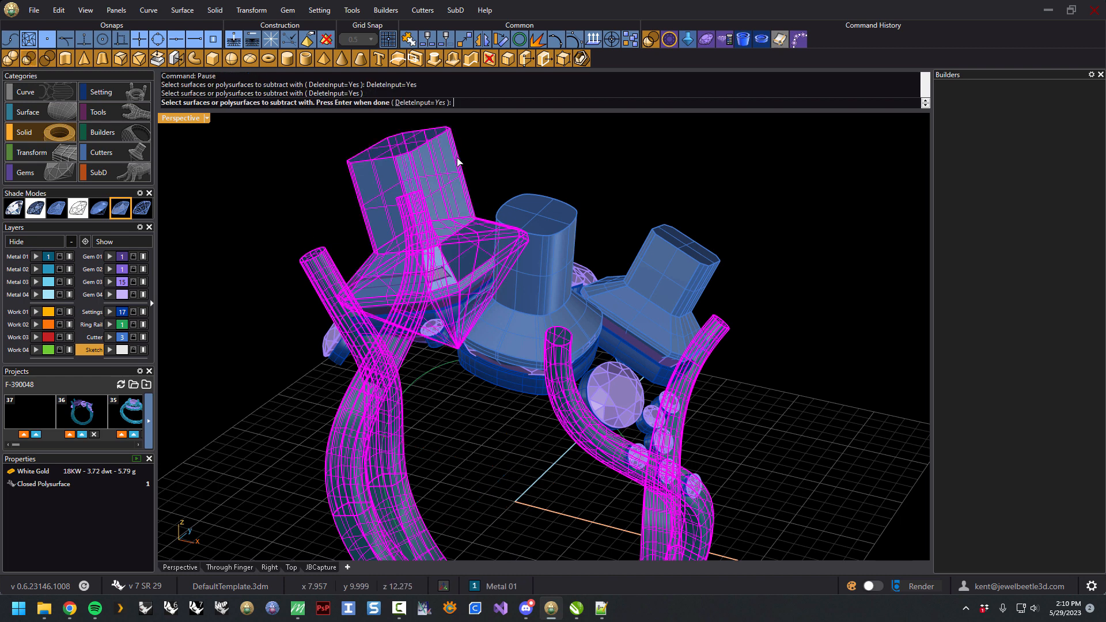
left_click(556, 213)
left_click(658, 238)
right_click(751, 214)
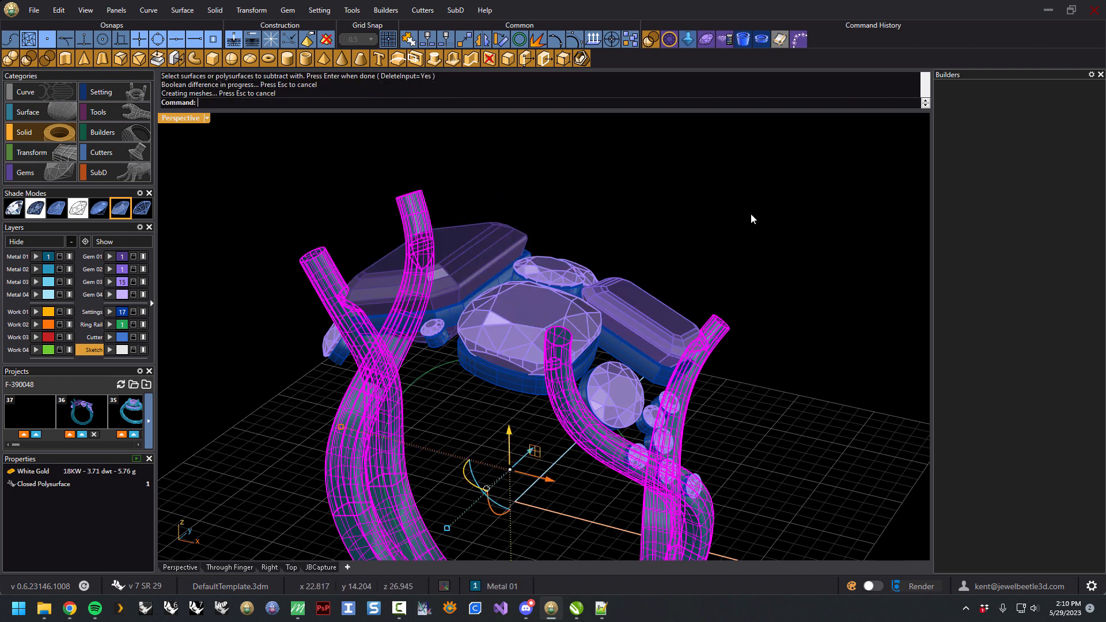
left_click(716, 257)
- Inspect the cutouts in the ring's prongs around the gems from several sides
mouse_move(569, 251)
right_mouse_down()
mouse_move(668, 220)
mouse_move(683, 281)
right_mouse_up()
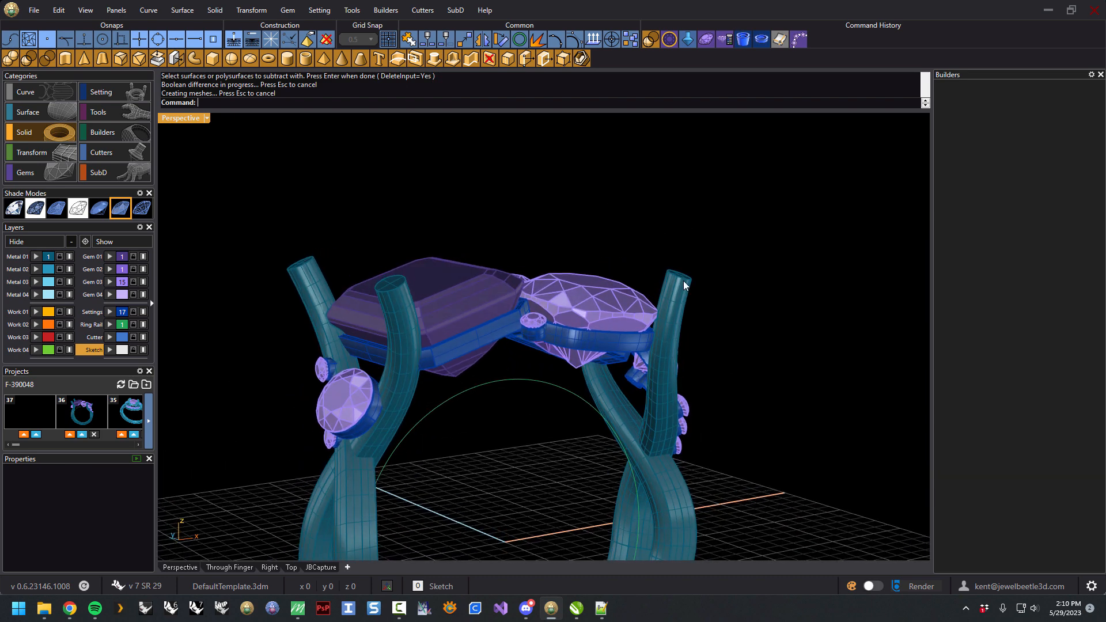
scroll(684, 285, "up", 5)
scroll(702, 325, "down", 6)
right_click_drag(745, 337, 618, 380)
scroll(586, 346, "down", 4)
right_click_drag(559, 342, 548, 304)
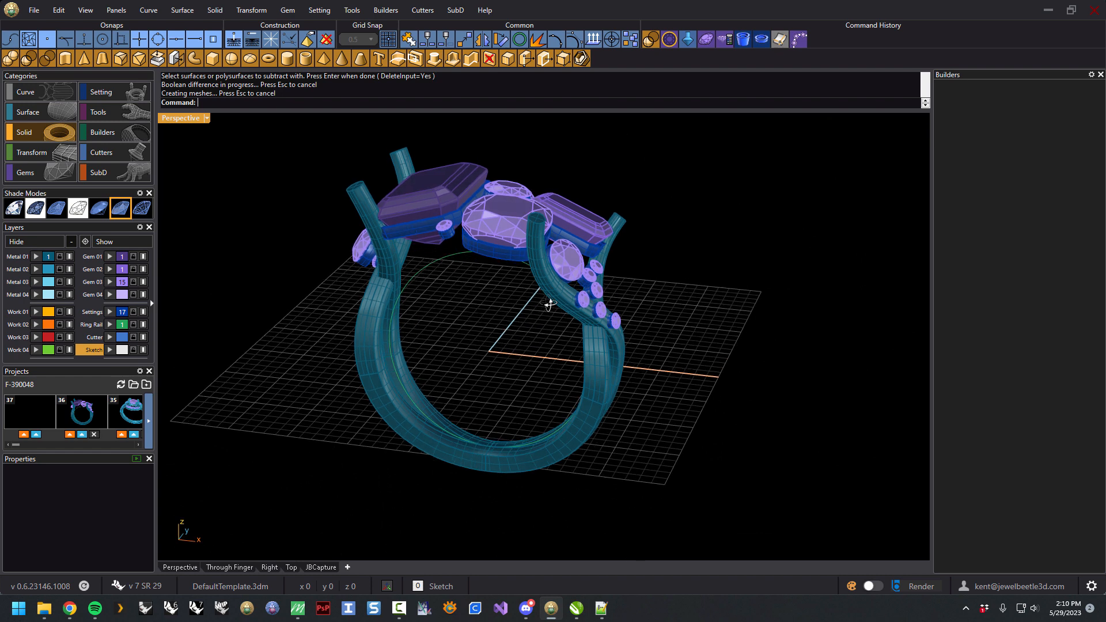
- Delete the whole ring model, including its gems, settings and curve
scroll(501, 308, "down", 3)
left_click_drag(335, 154, 667, 462)
key("Delete")
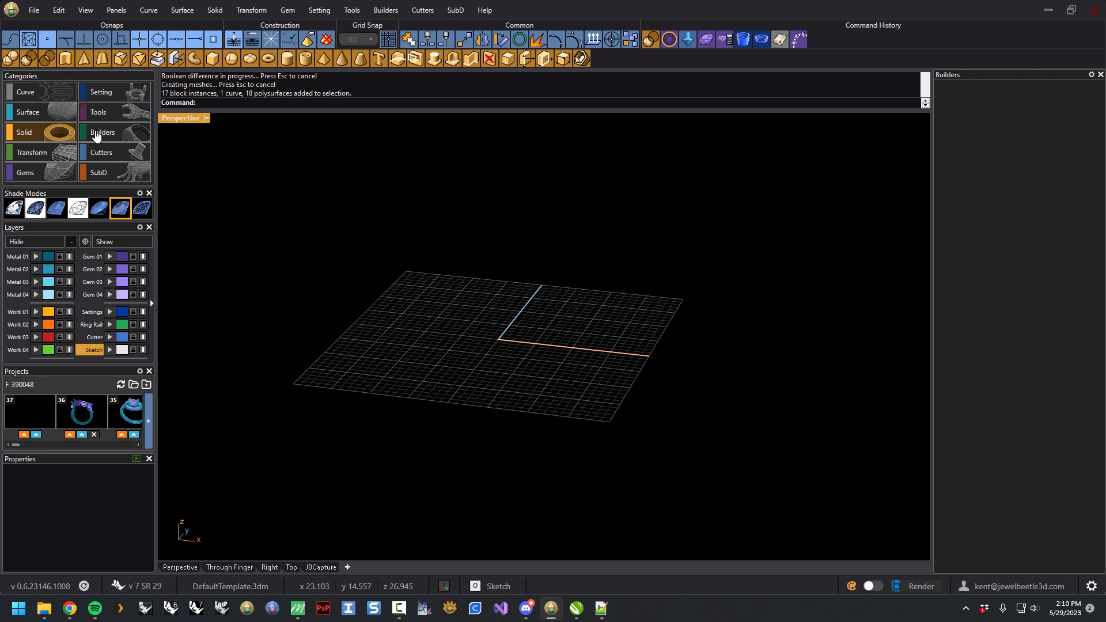
- Draw an open S-shaped interpolated curve through four points across the ground grid
left_click(55, 90)
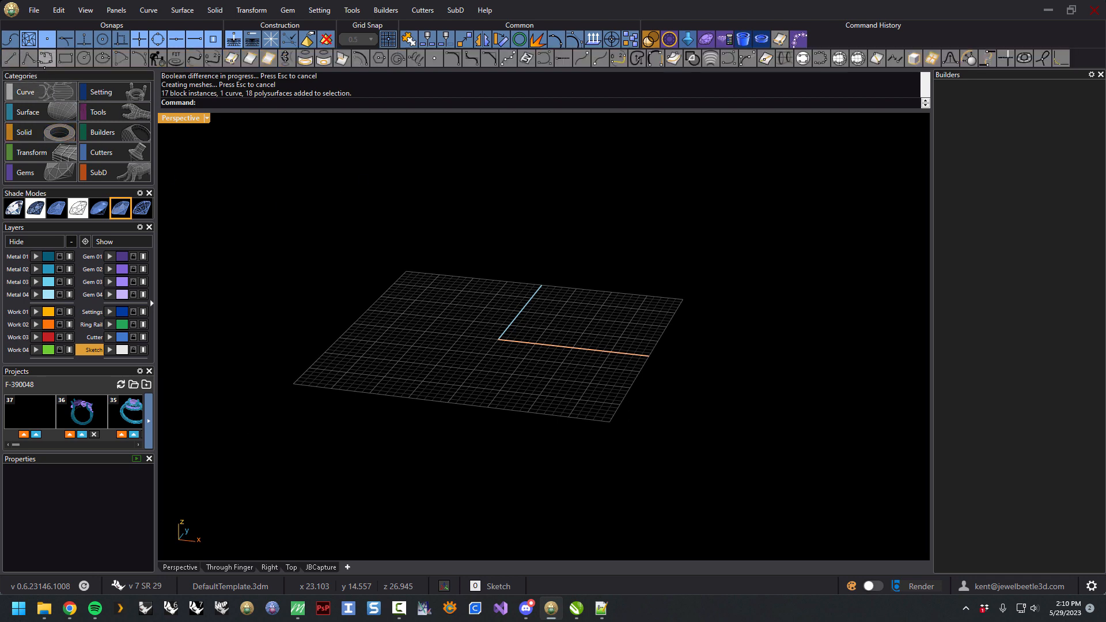
left_click(47, 57)
left_click(400, 361)
left_click(477, 331)
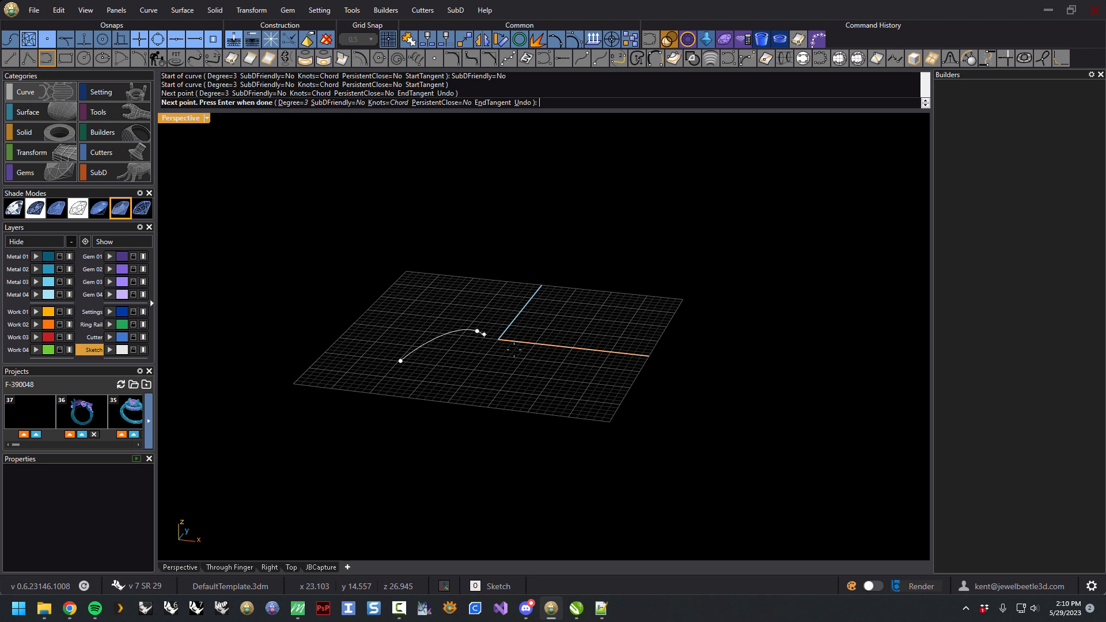
left_click(569, 356)
left_click(639, 340)
key("Return")
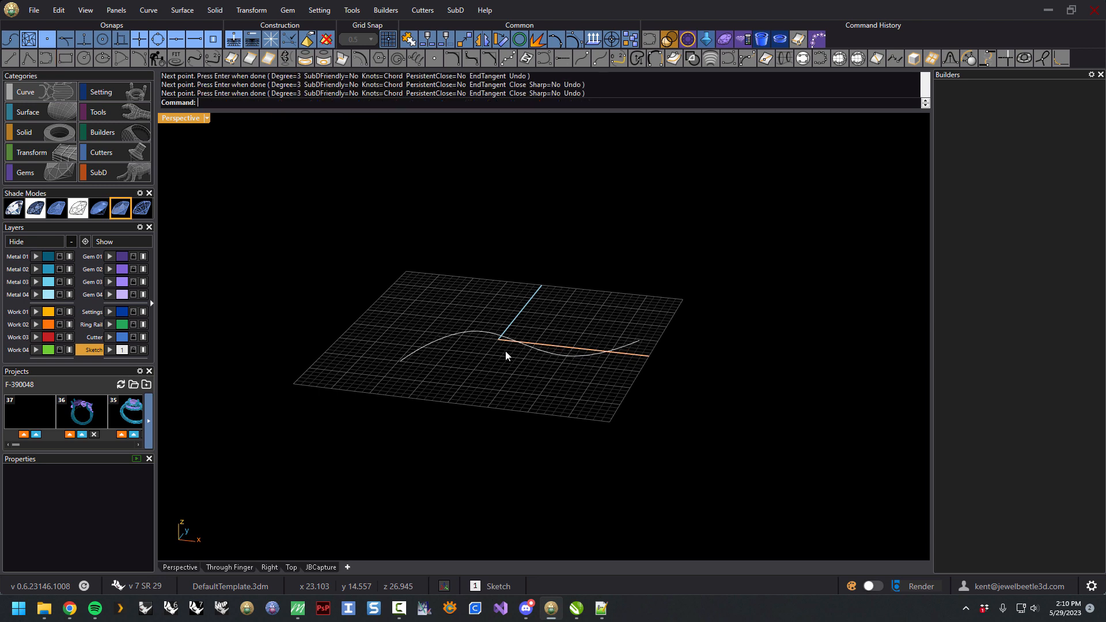
- Start Gem on Curve on the new curve with orientation Down, shift the gem row along it, and turn off Position Lock
left_click(530, 346)
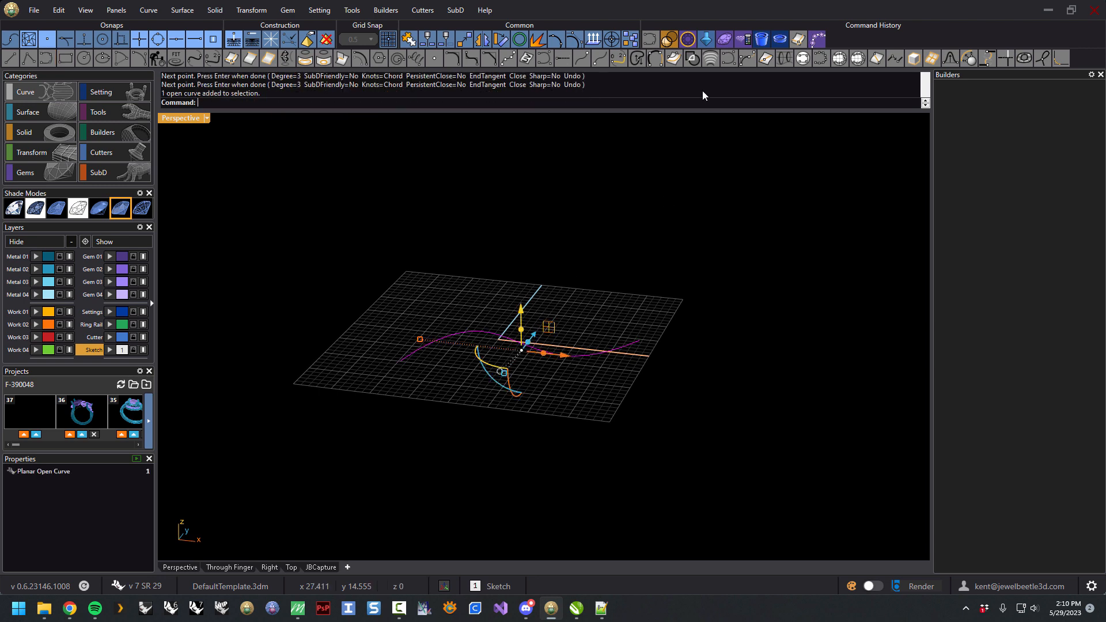
left_click(49, 169)
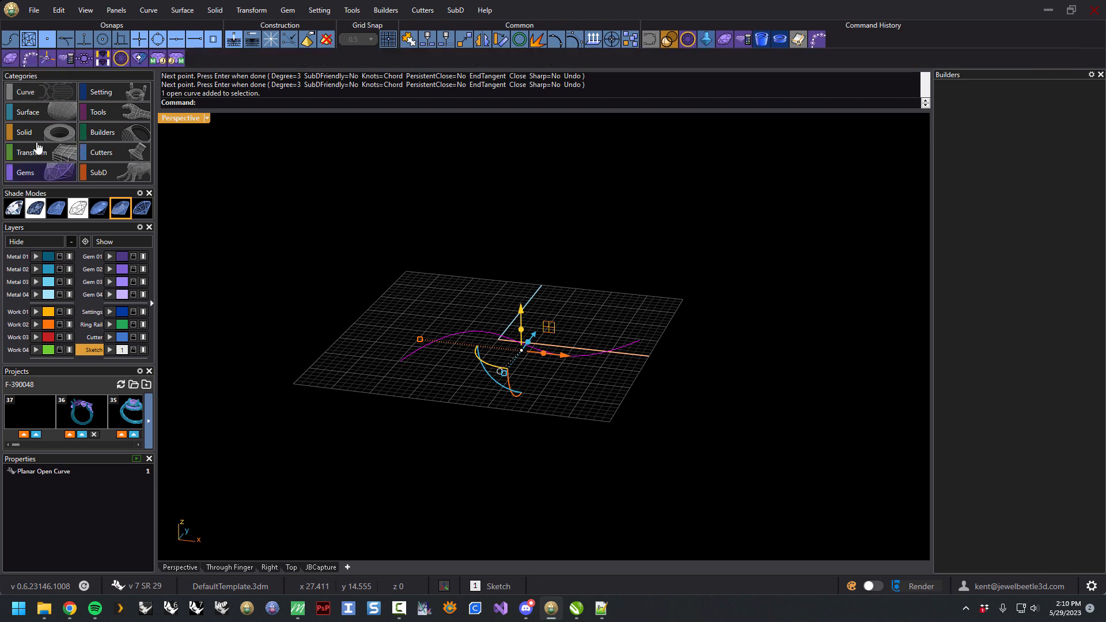
left_click(26, 64)
left_click(1086, 115)
left_click(1066, 138)
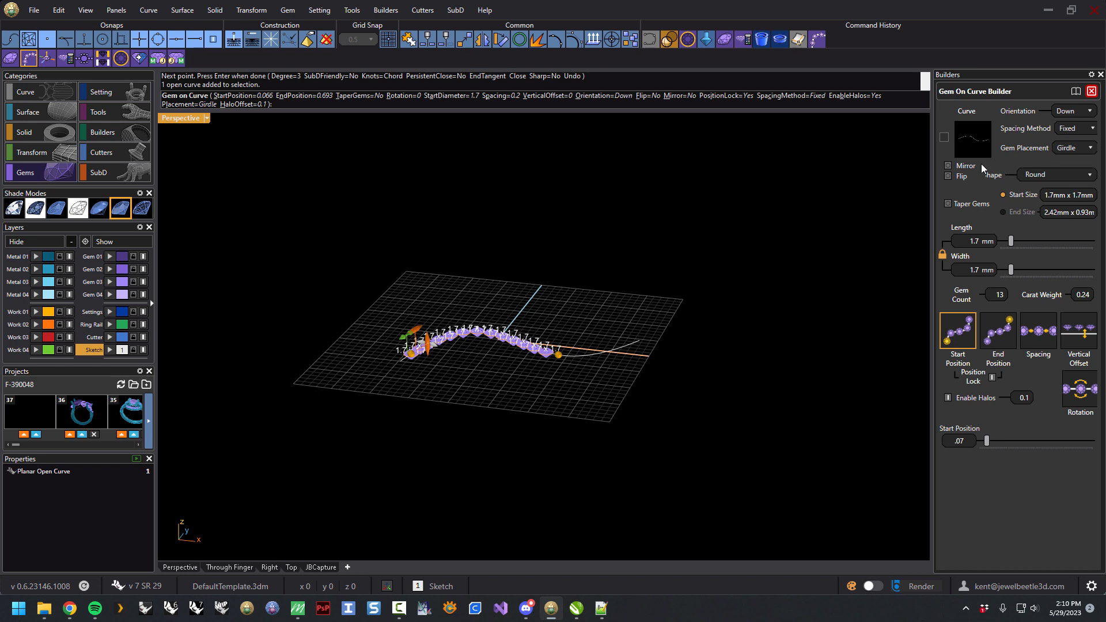
left_click_drag(558, 355, 607, 365)
left_click(992, 378)
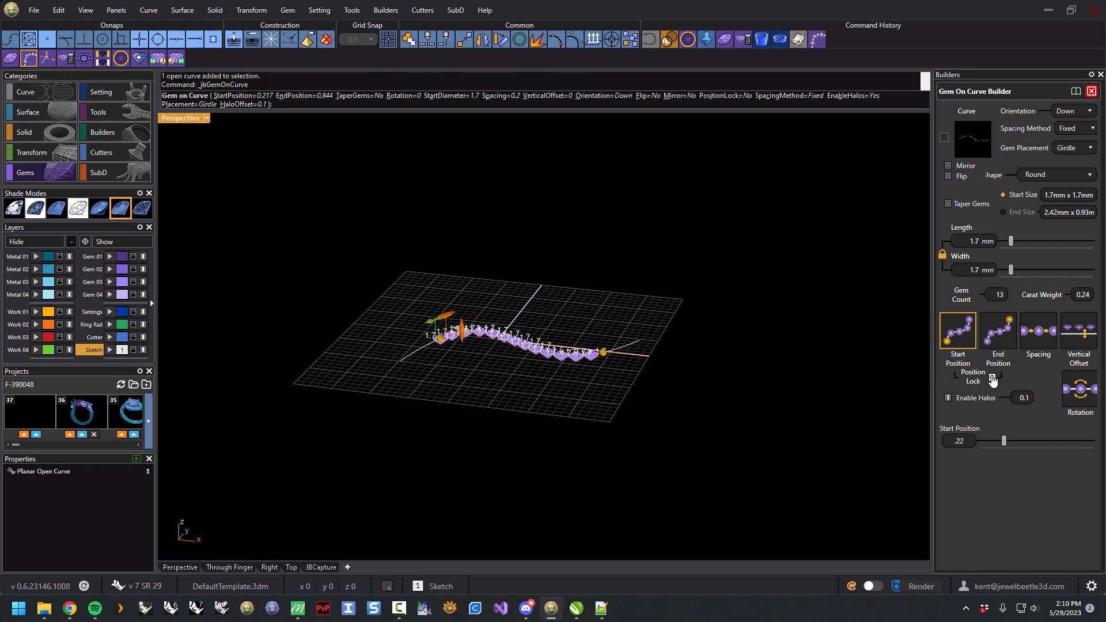
- Extend the gem row to end position 0.913 and start position 0.111, and finish building it
scroll(558, 356, "up", 5)
mouse_move(567, 405)
right_mouse_down()
mouse_move(570, 439)
mouse_move(565, 414)
right_mouse_up()
left_click_drag(749, 383, 796, 354)
left_click_drag(295, 315, 227, 368)
right_click_drag(540, 413, 496, 393)
right_click(497, 394)
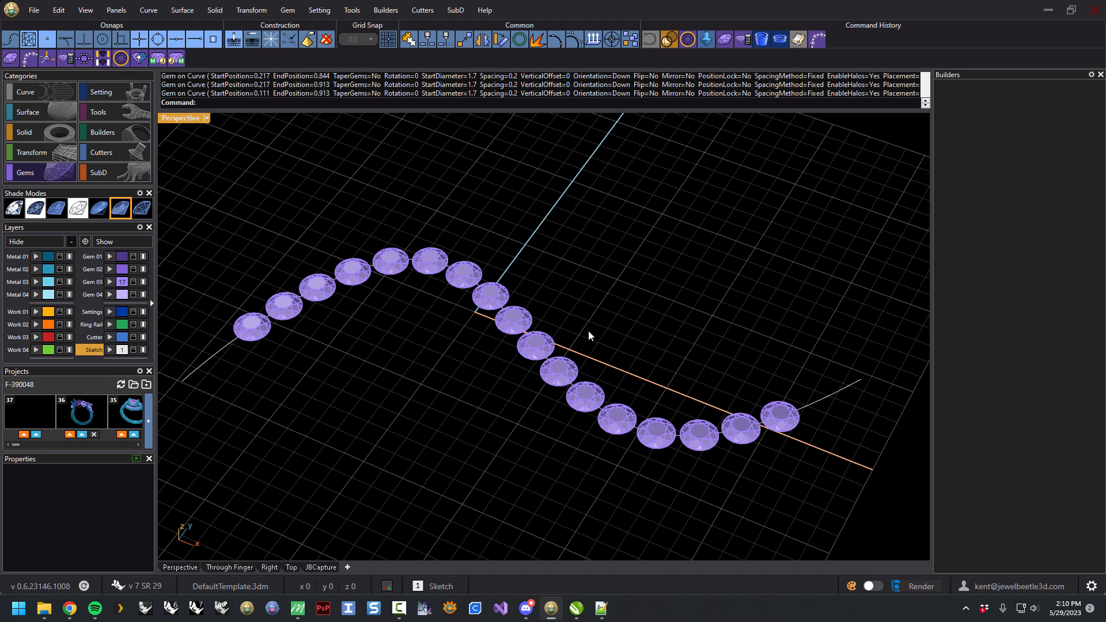
- Start an under bezel on the first gem of the row and reset the builder to its default settings
scroll(562, 259, "down", 5)
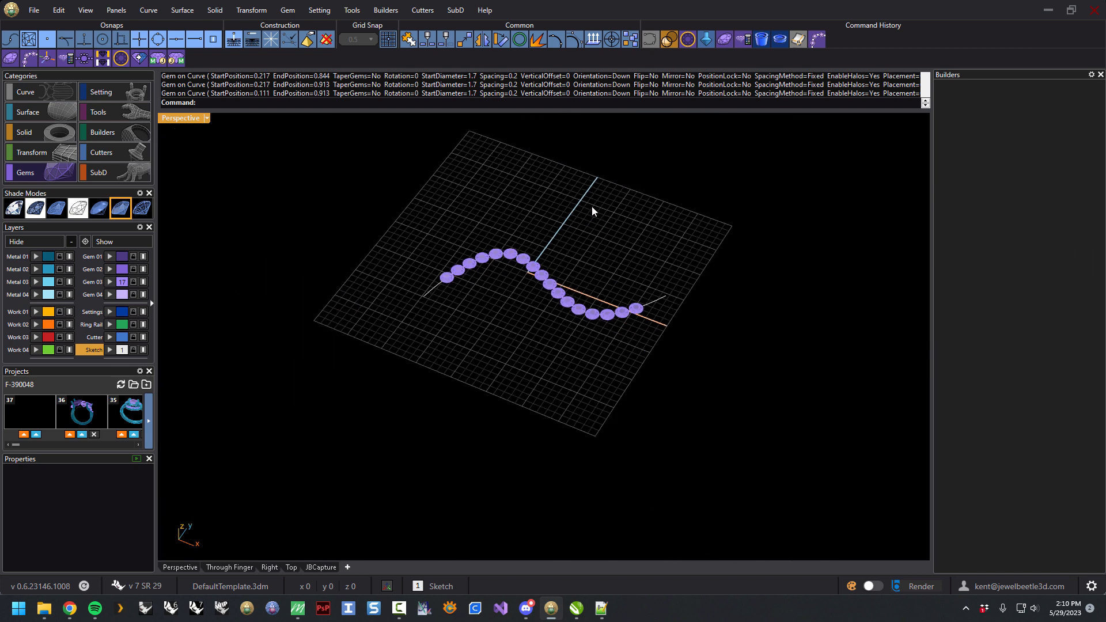
scroll(451, 281, "up", 5)
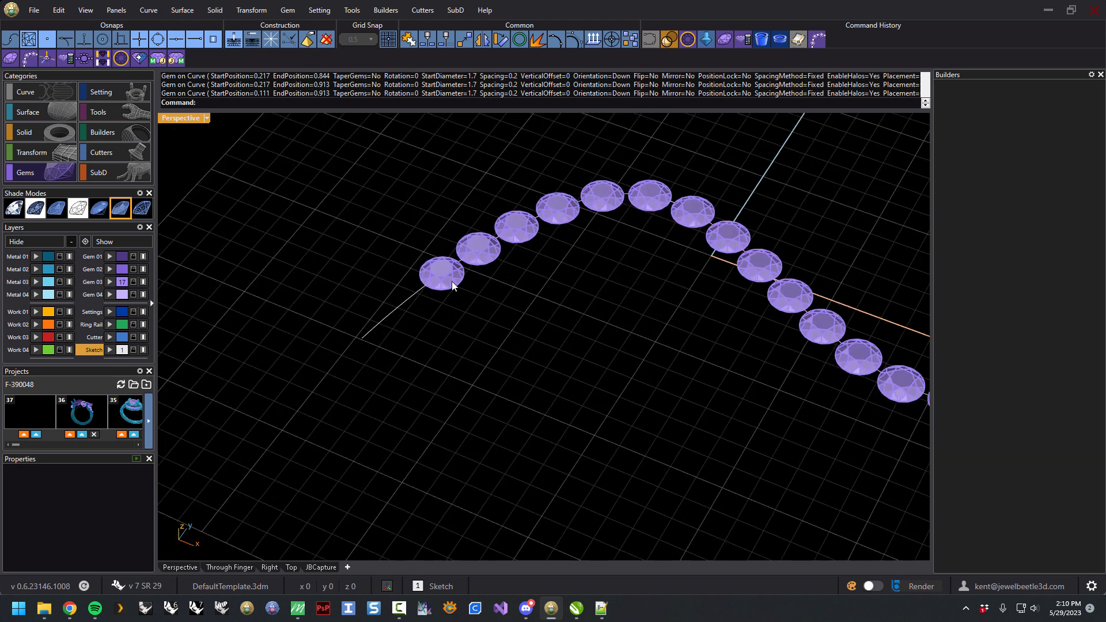
left_click(450, 280)
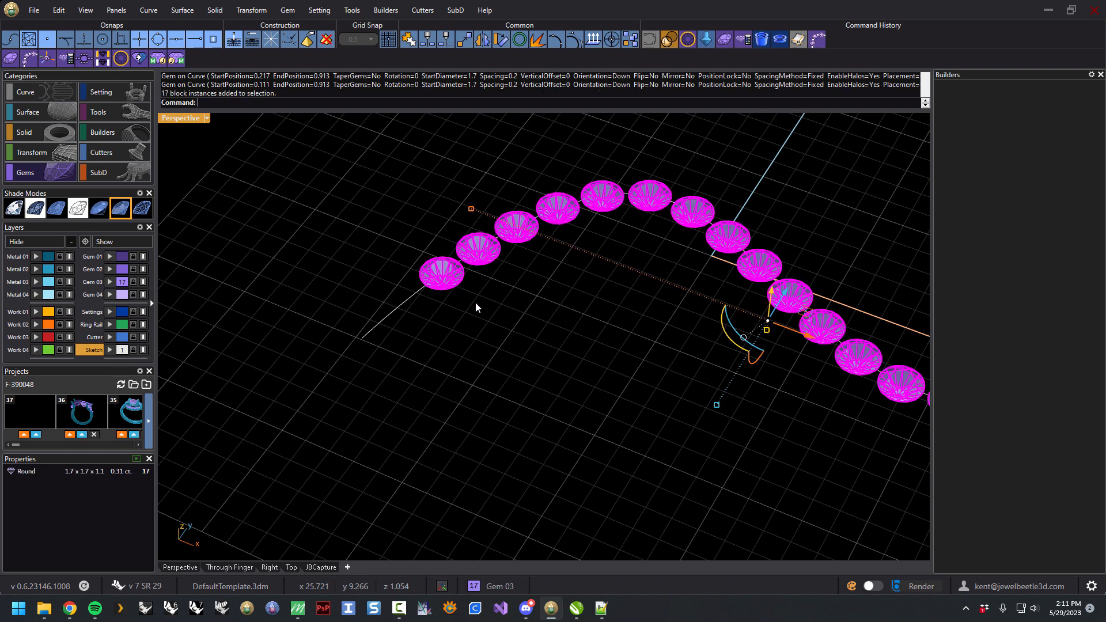
left_click(779, 38)
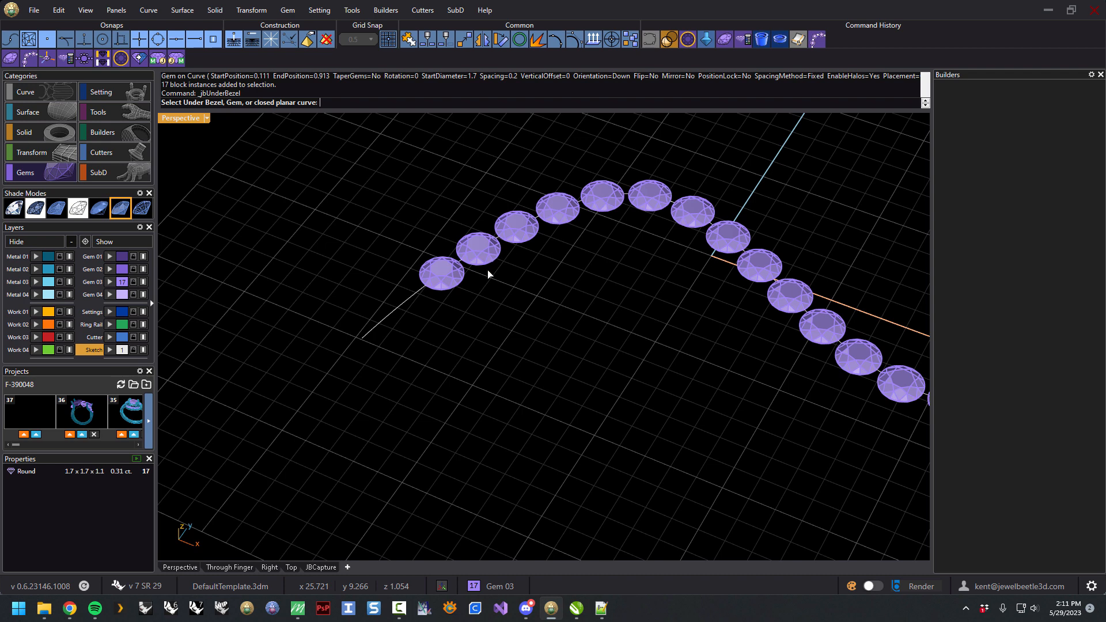
left_click(439, 268)
right_click_drag(492, 317, 506, 253)
scroll(485, 367, "up", 4)
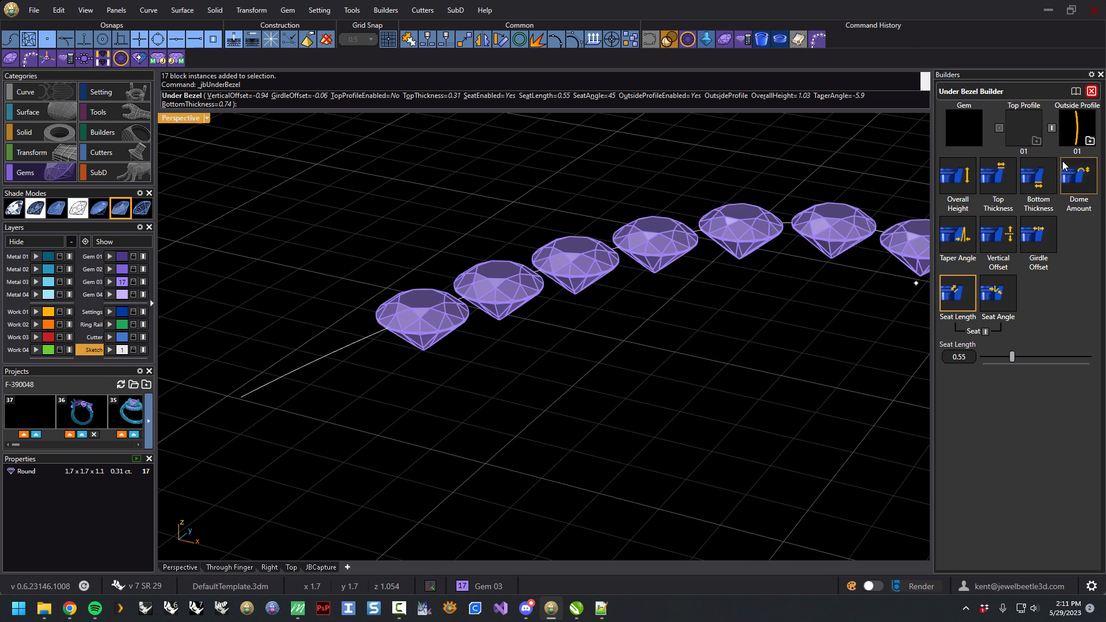
left_click(1072, 111)
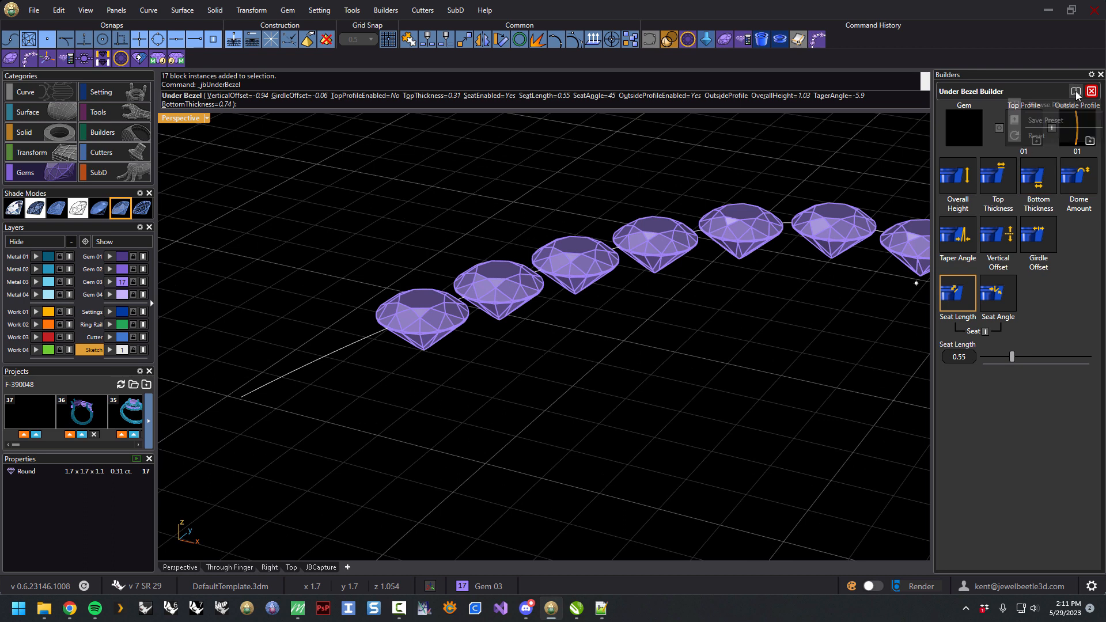
left_click(1032, 135)
- Set the under bezel's top thickness to 0.17 and finish building it
right_click_drag(639, 351, 637, 345)
scroll(472, 369, "up", 6)
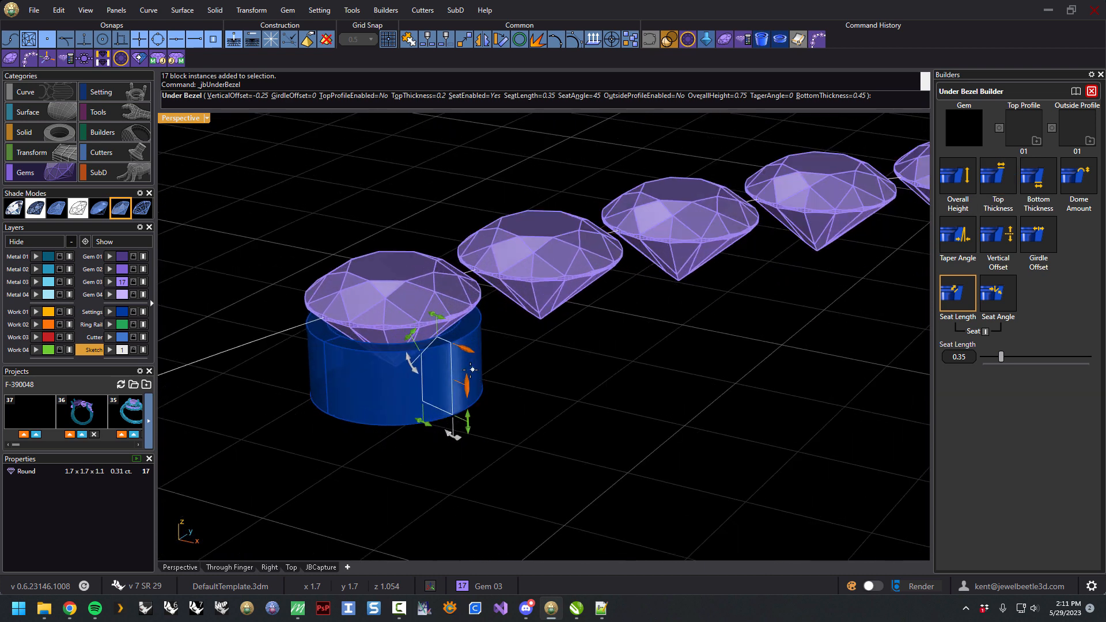
left_click_drag(436, 316, 442, 314)
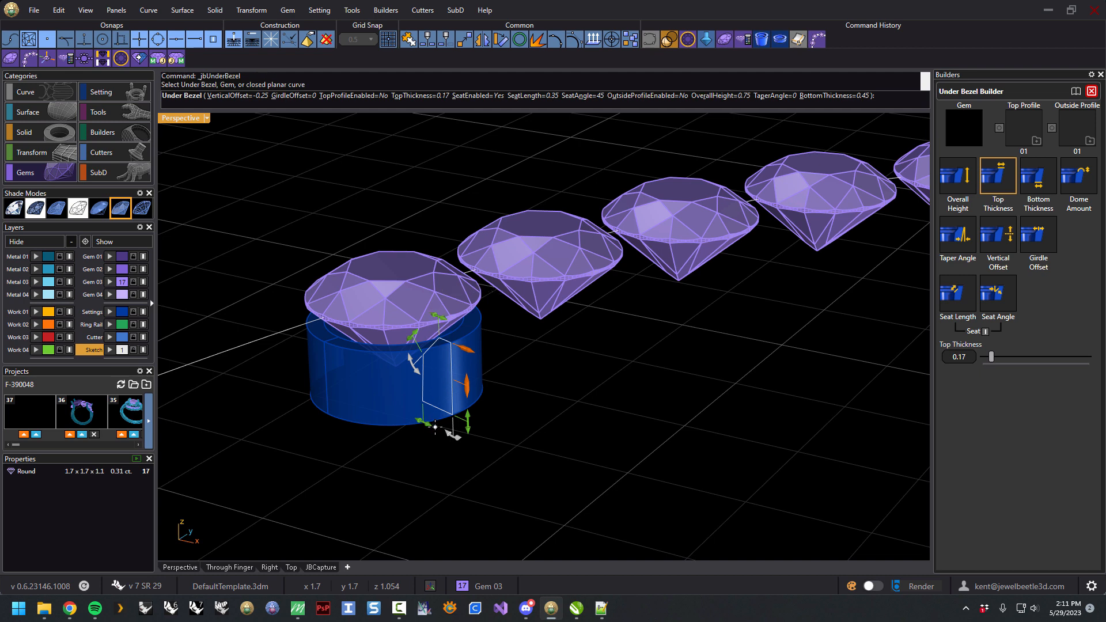
right_click_drag(523, 381, 461, 411)
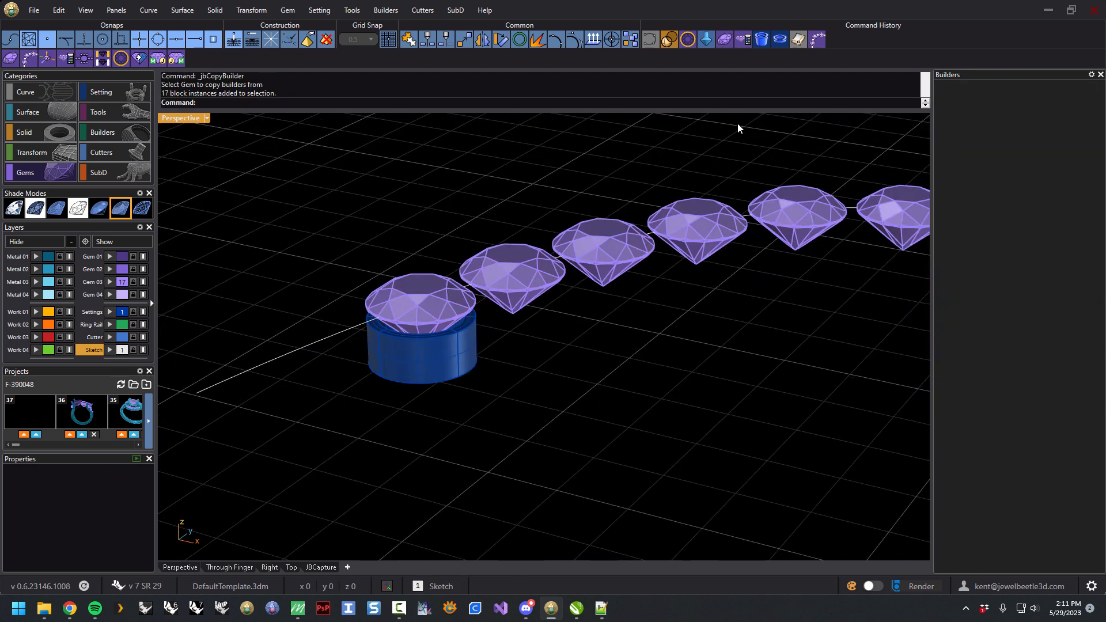
- Start Copy Builder and choose every gem in the row except the first one as the gems to copy builders to
left_click(743, 40)
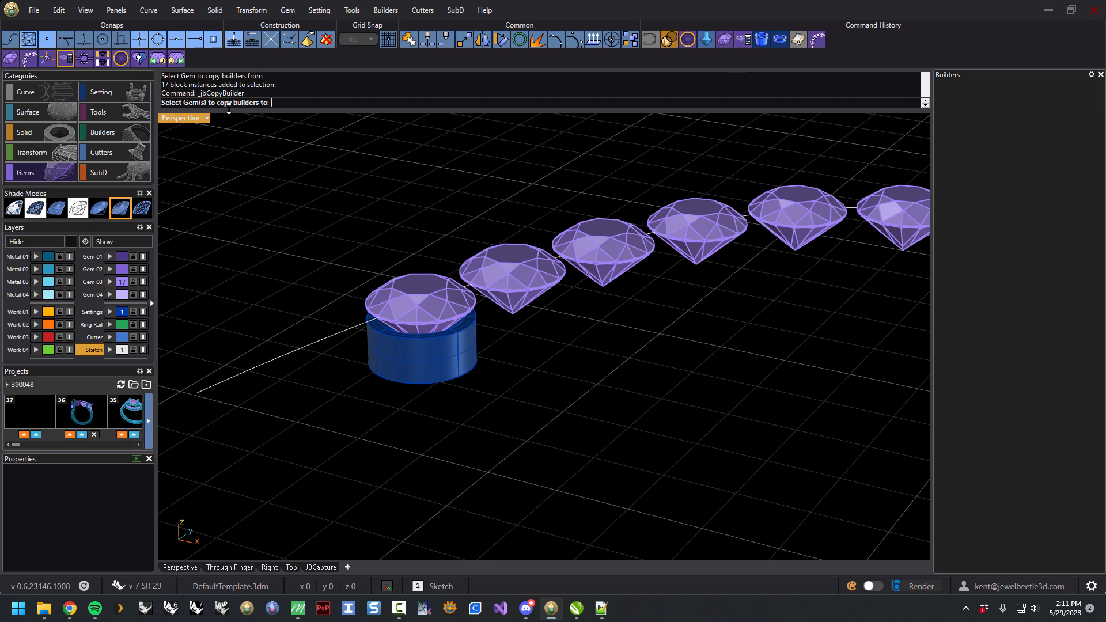
left_click(523, 281)
left_click(640, 262)
left_click(686, 246)
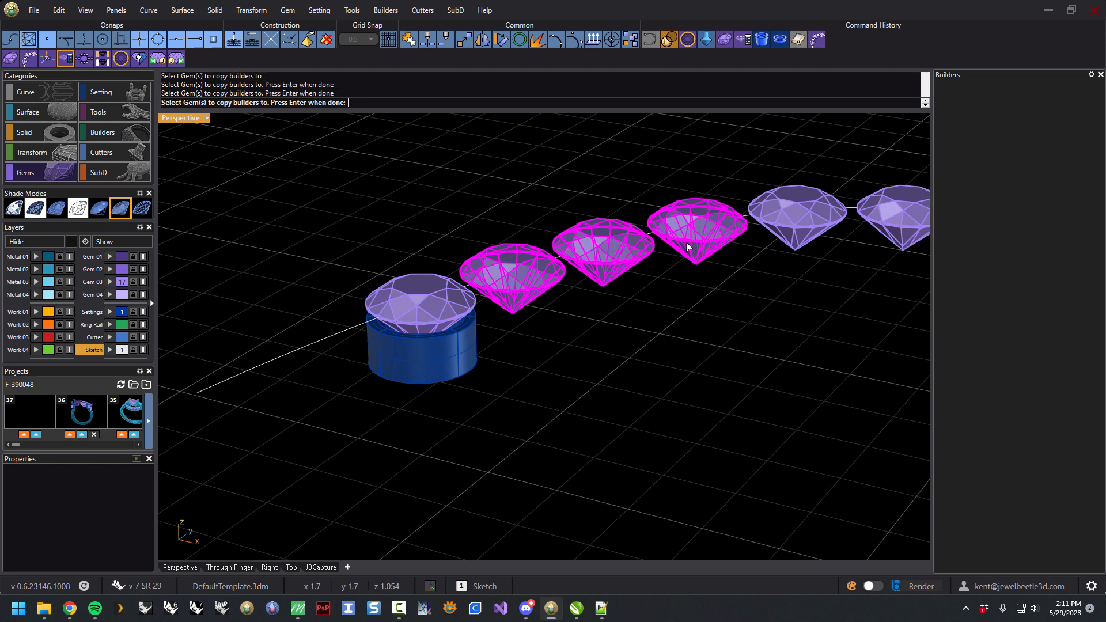
scroll(687, 247, "down", 3)
left_click(743, 245)
left_click(808, 253)
left_click(838, 249)
right_click_drag(829, 284, 651, 259, "shift")
scroll(711, 245, "down", 5)
right_click_drag(759, 272, 613, 247, "shift")
left_click_drag(573, 169, 872, 366)
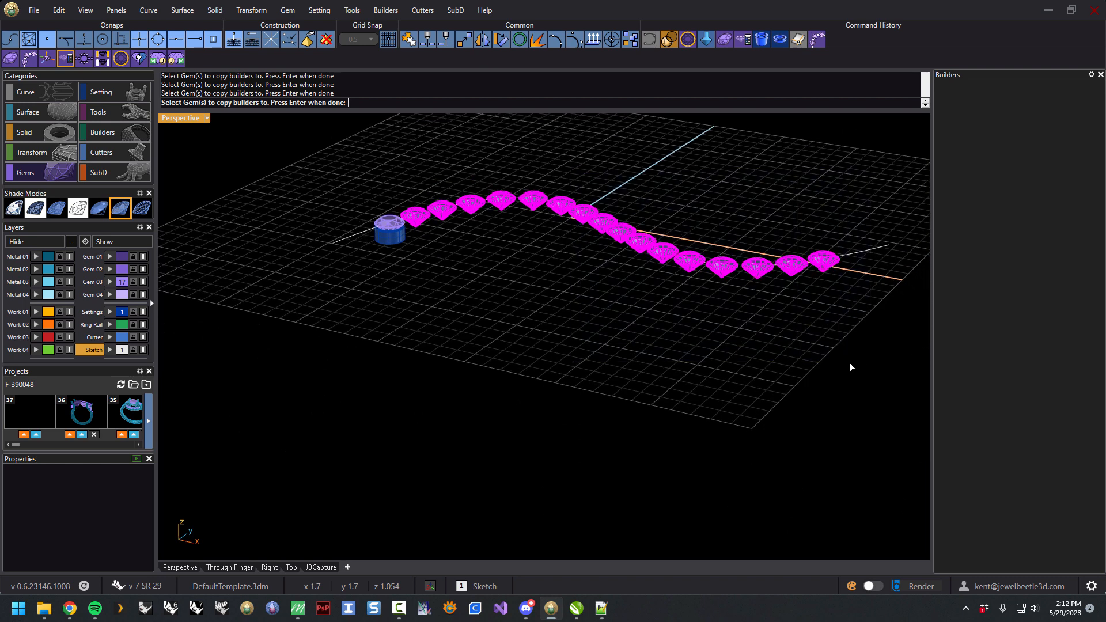
key("Return")
- Use the first gem of the row as the source and copy its UnderBezel builder to the chosen gems
scroll(380, 219, "up", 5)
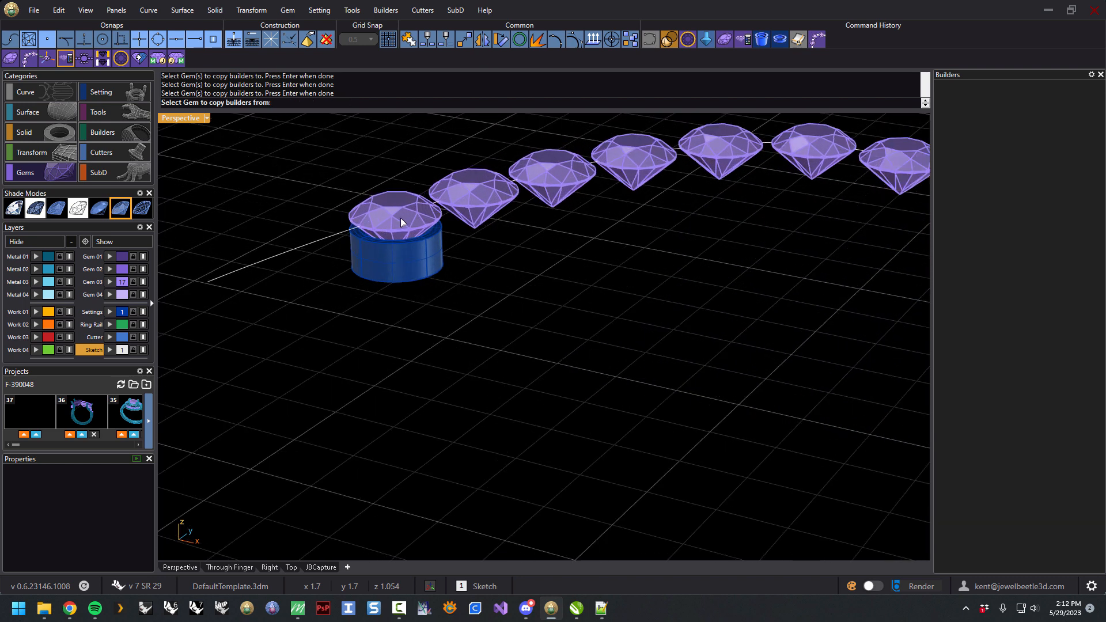
left_click(400, 216)
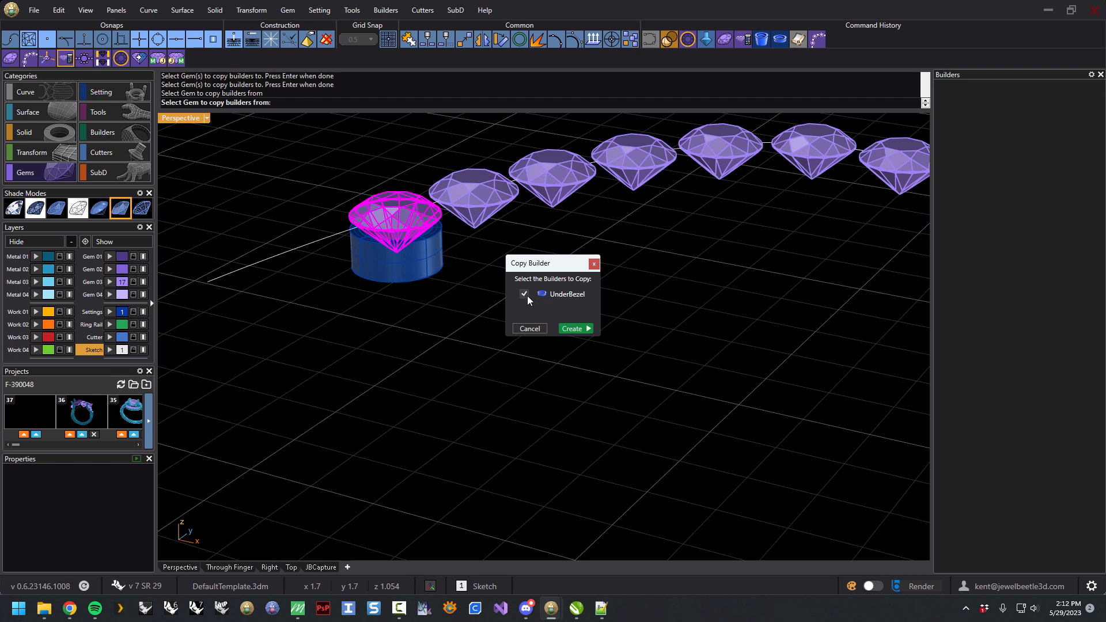
left_click(576, 328)
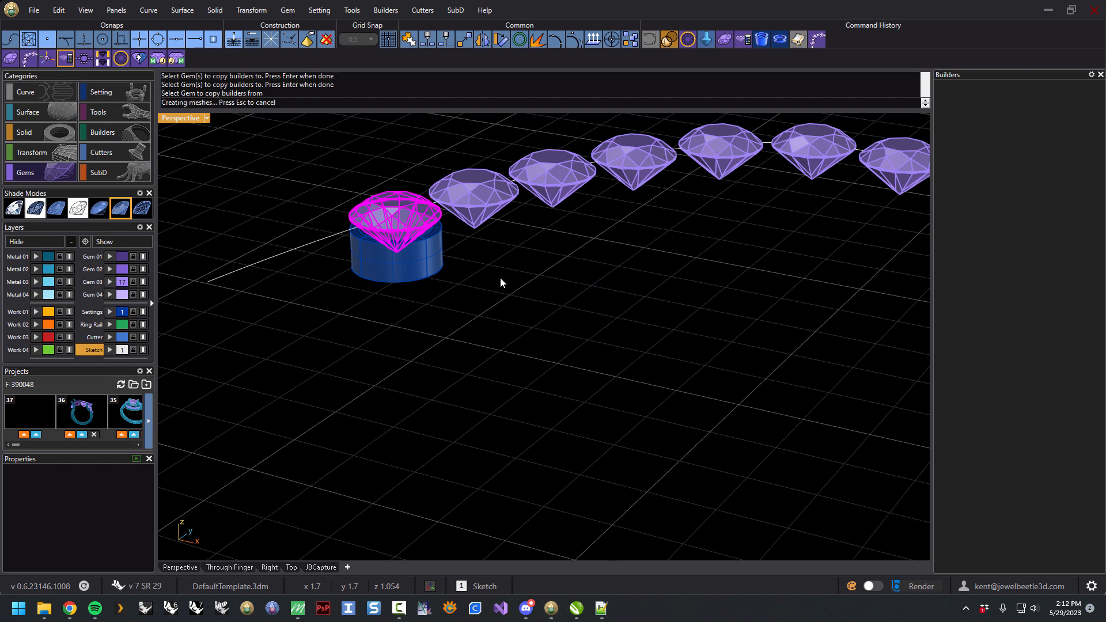
scroll(493, 269, "down", 6)
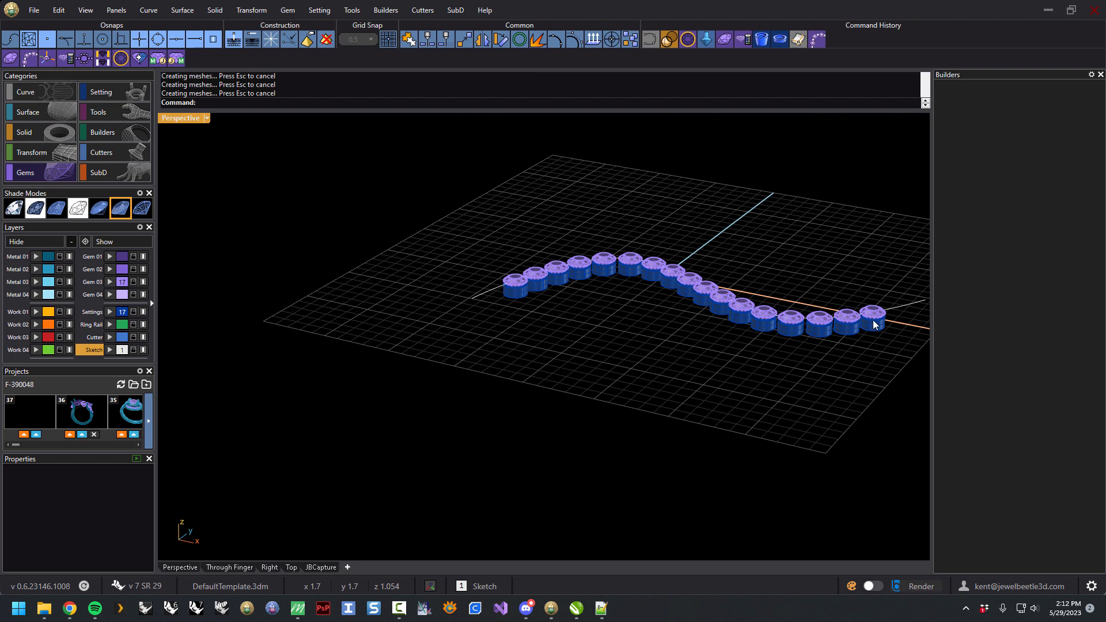
right_click_drag(539, 294, 572, 296)
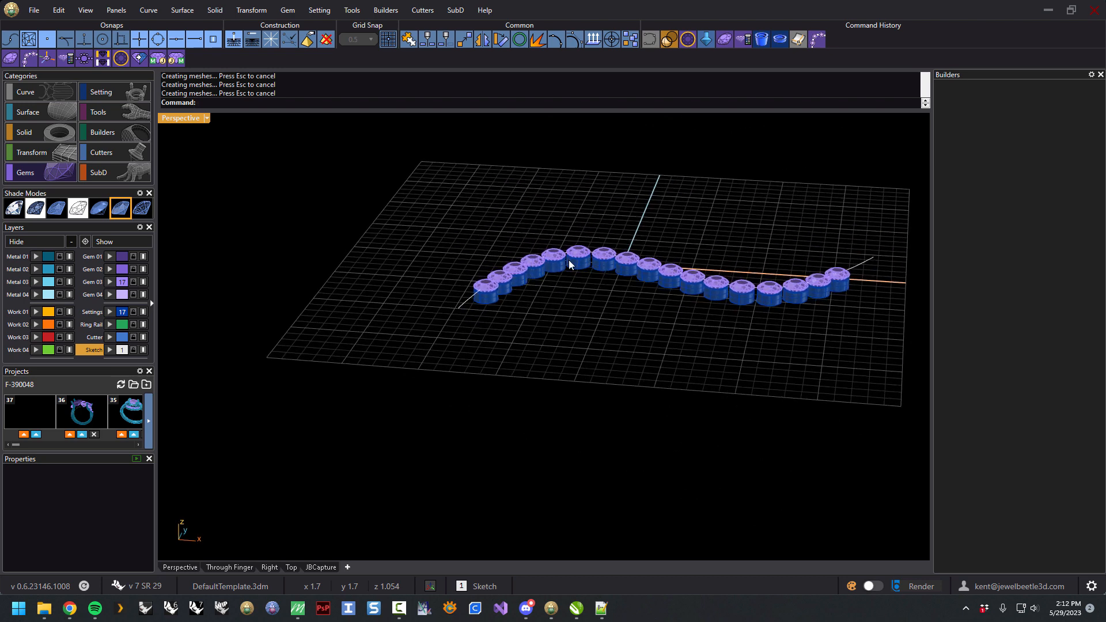
right_click_drag(575, 265, 721, 288)
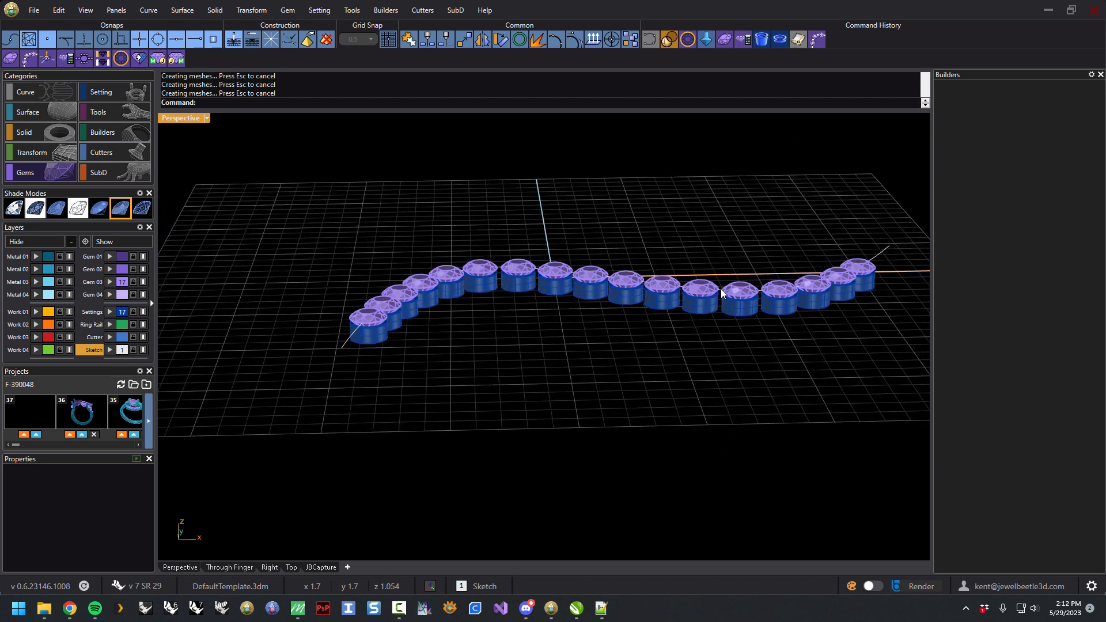